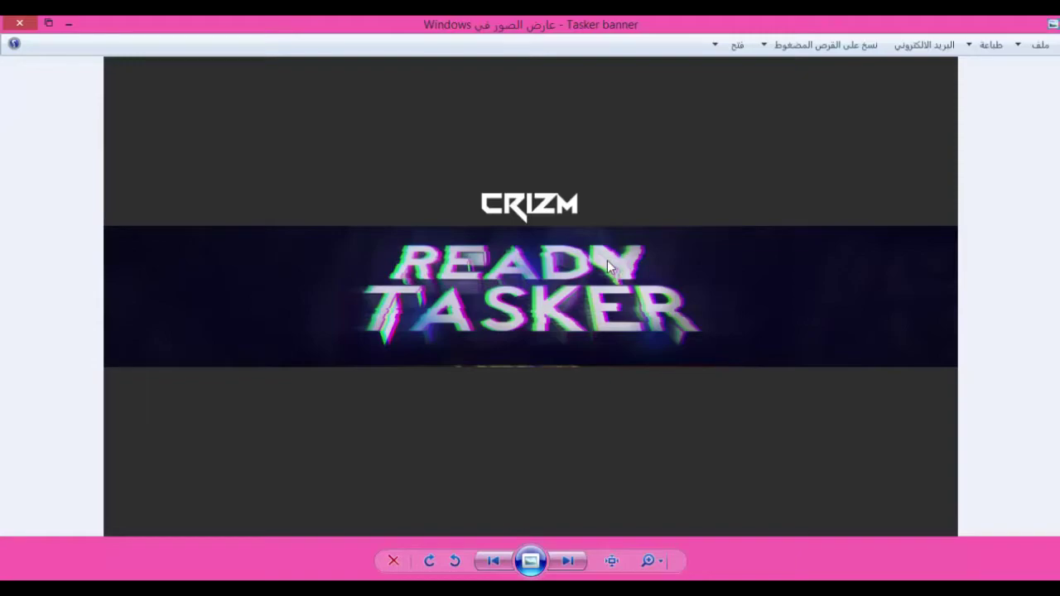
Step: Start a new document with its width measured in pixels
left_click(69, 23)
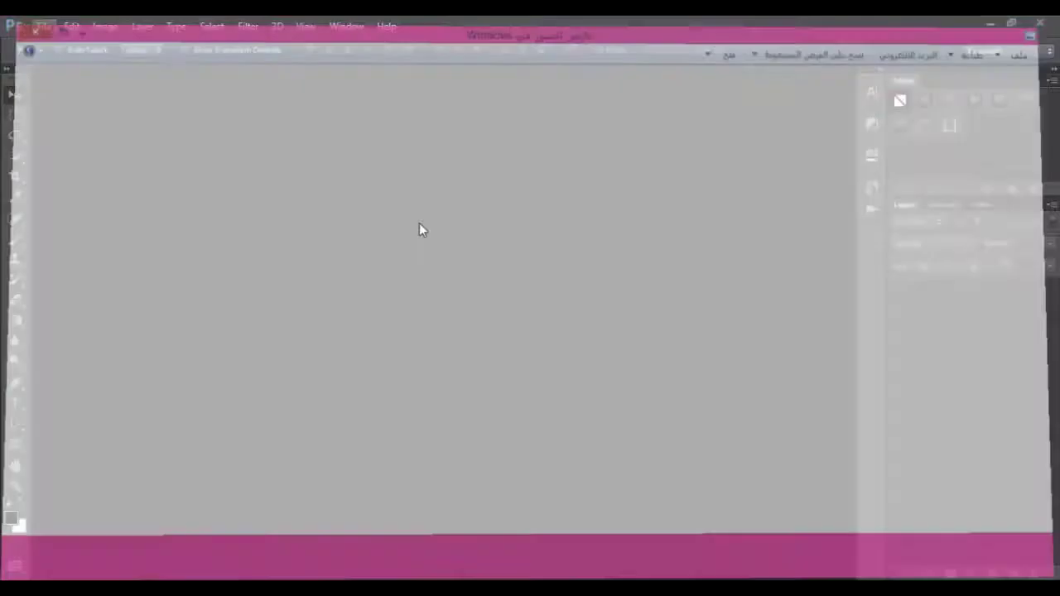
left_click(44, 25)
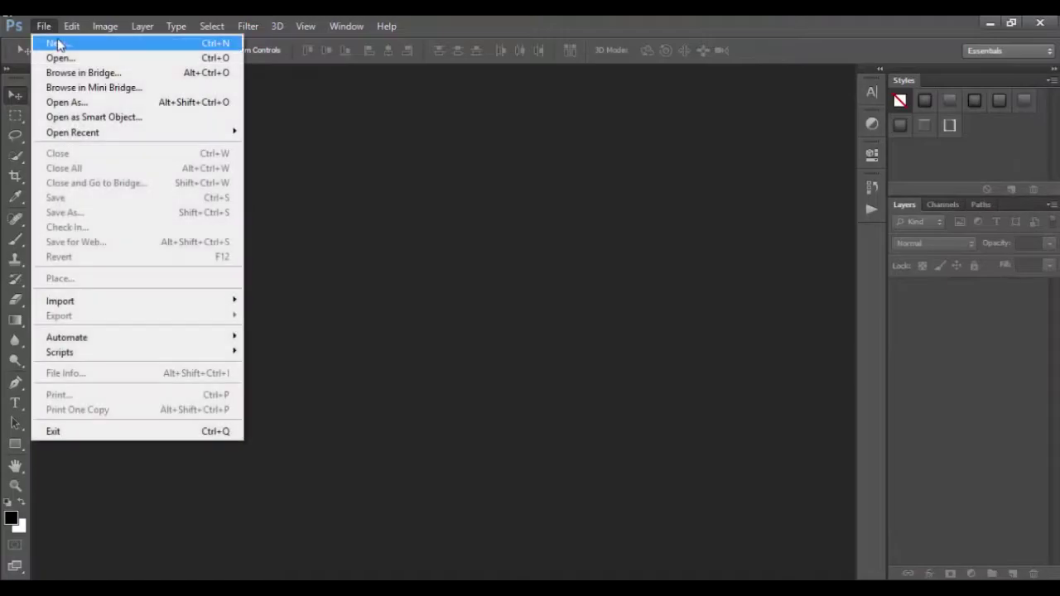
left_click(58, 42)
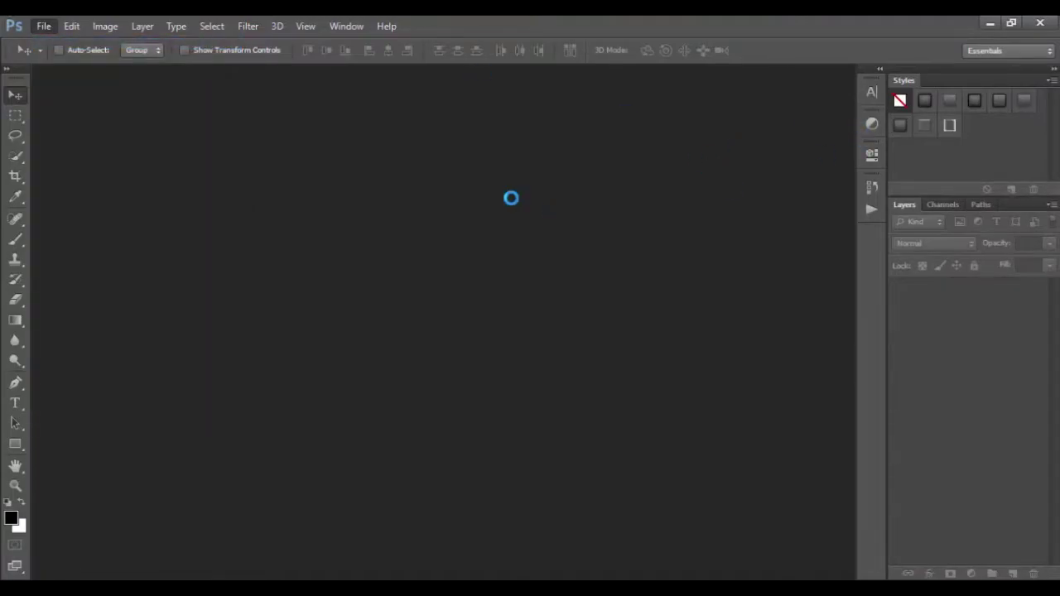
left_click(496, 217)
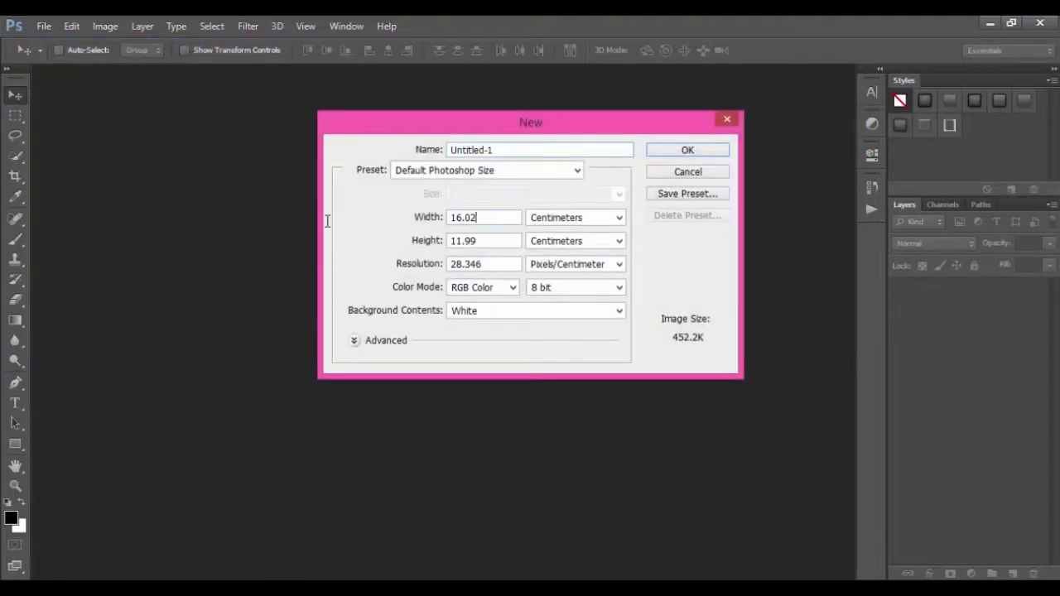
left_click(574, 217)
left_click(571, 235)
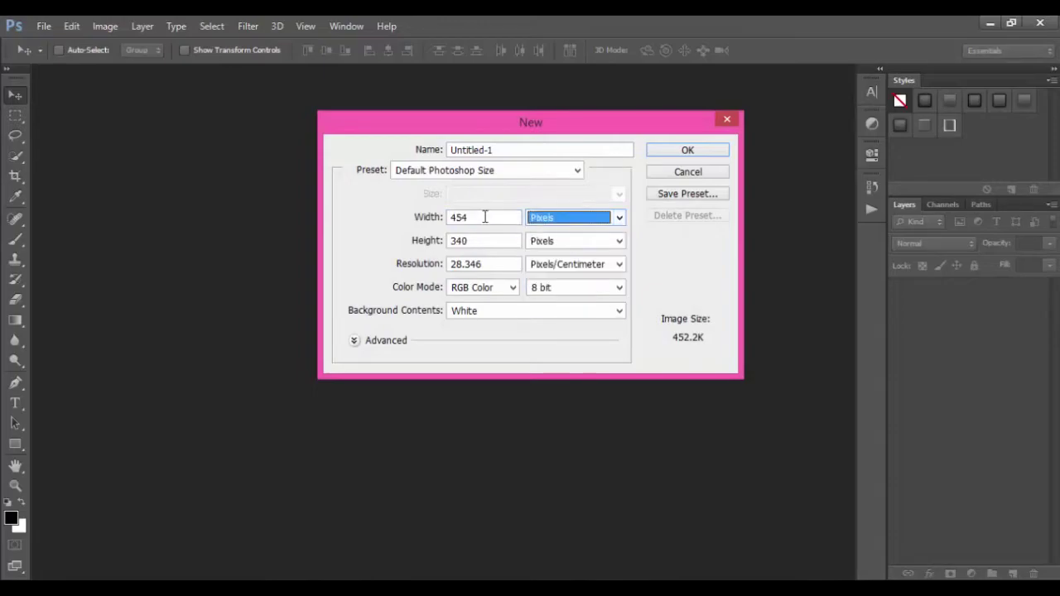
Step: Enter width 1280, height 720 and resolution 250, then create the document
key("shift+Tab")
type("1280")
key("Tab")
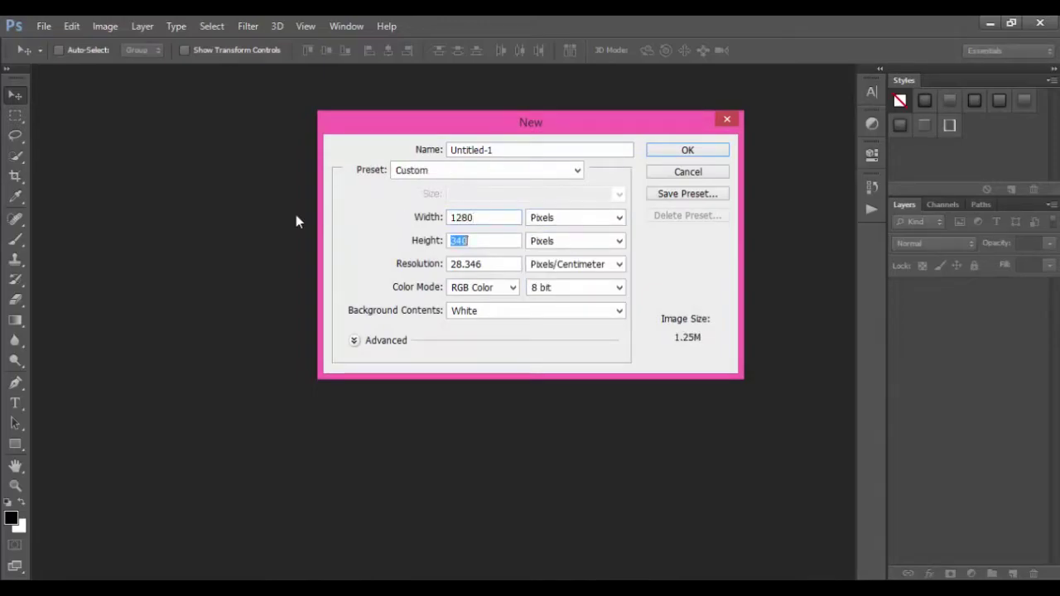
type("7200")
key("Tab")
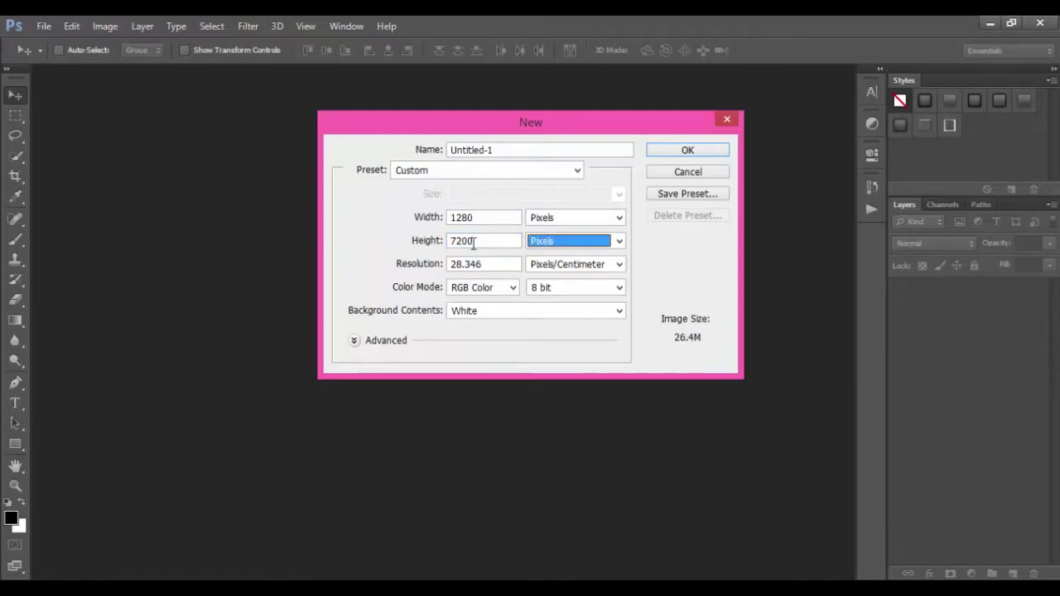
left_click(472, 241)
key("BackSpace")
key("Tab")
key("Tab")
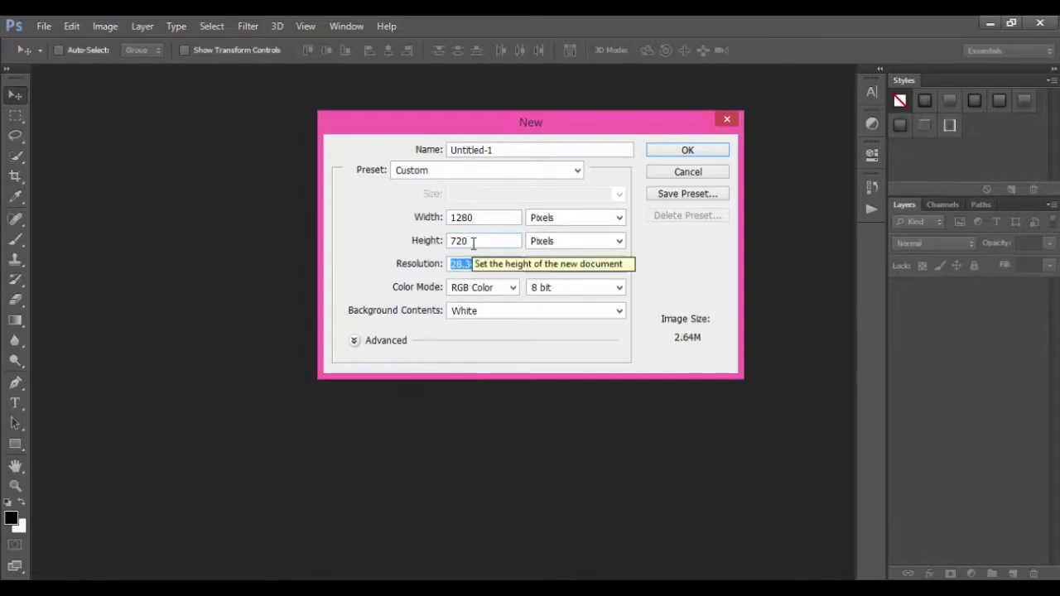
type("2")
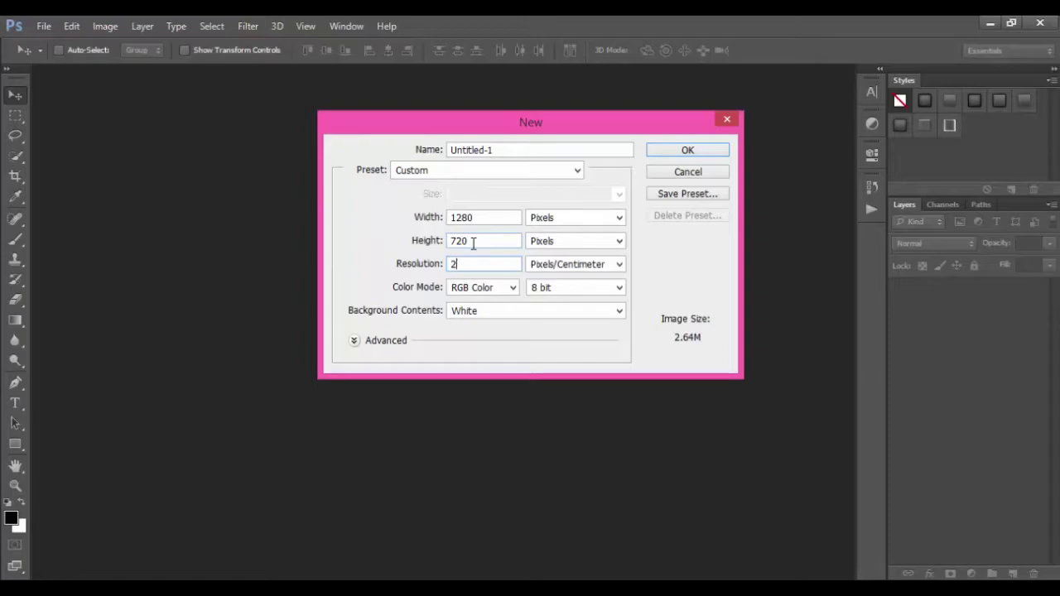
type("0")
key("BackSpace")
type("0")
key("Return")
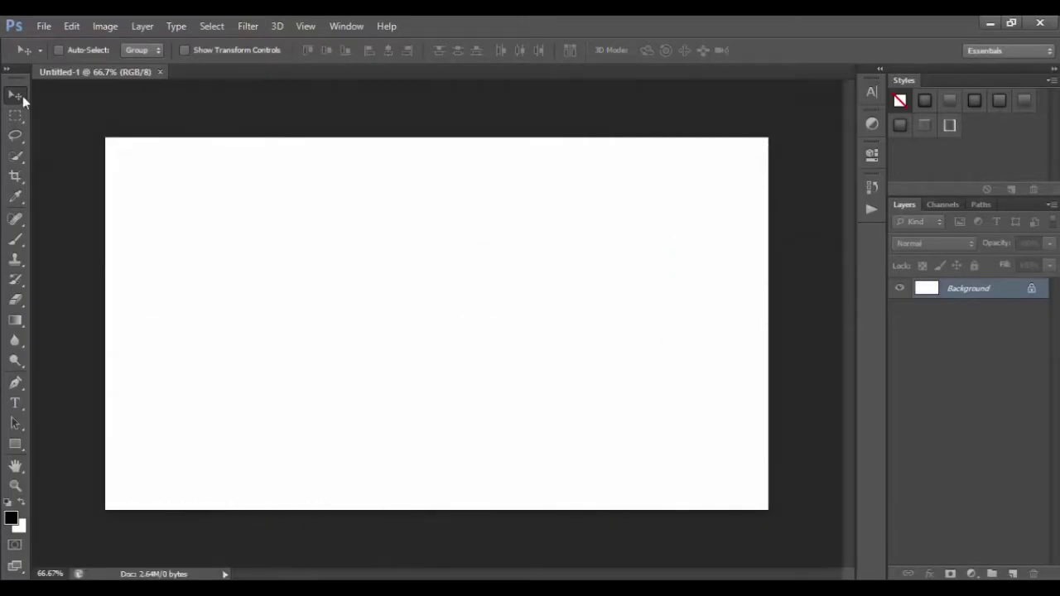
Step: Fill the Background layer with solid black using the Paint Bucket
left_click(16, 320)
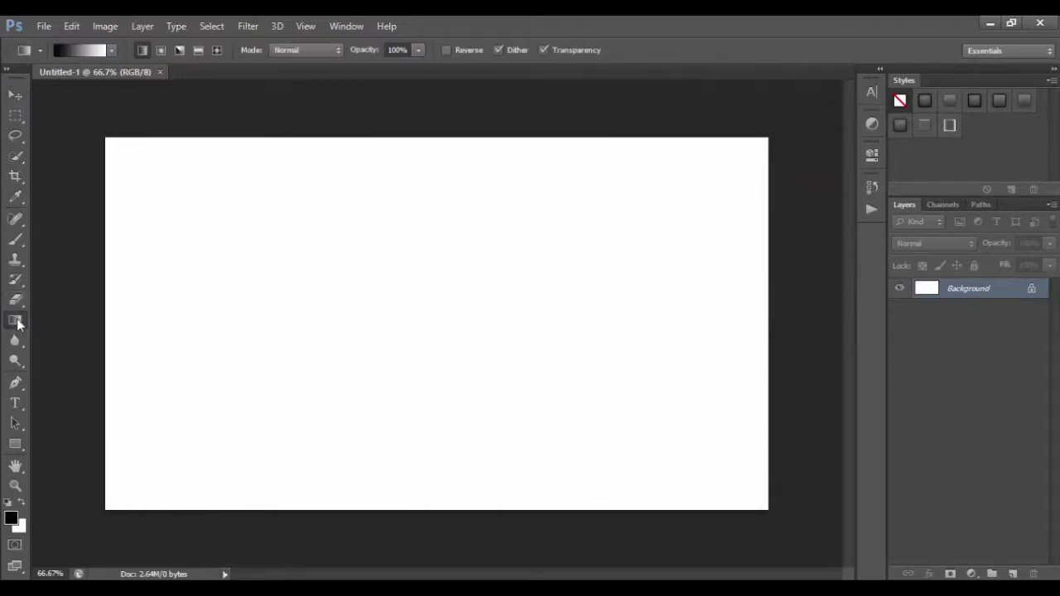
right_click(16, 320)
left_click(15, 300)
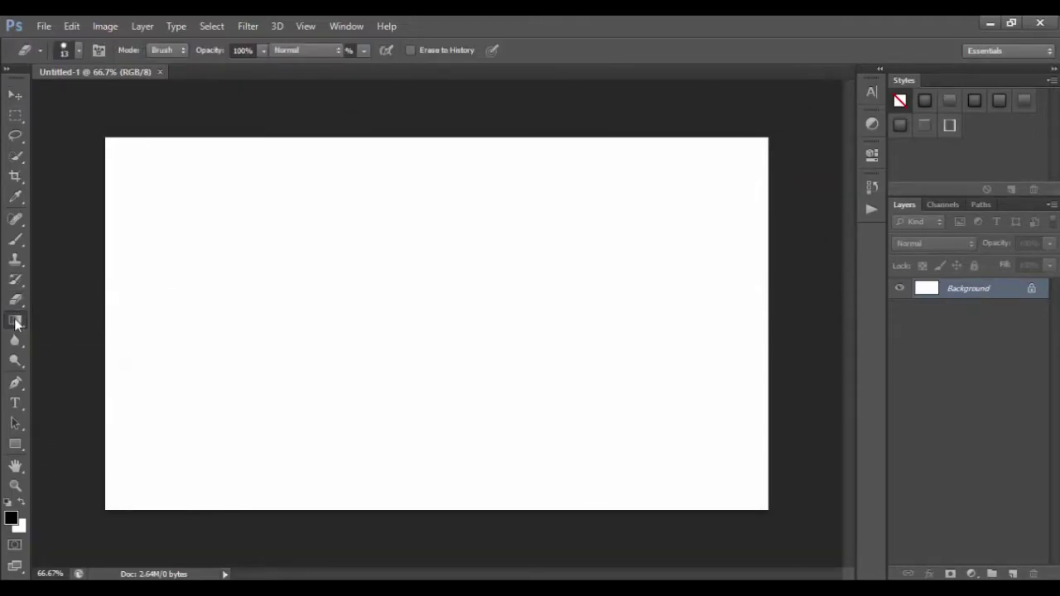
right_click(15, 320)
left_click(54, 331)
left_click(303, 324)
Step: Add an empty Layer 1 above the black background
key("v")
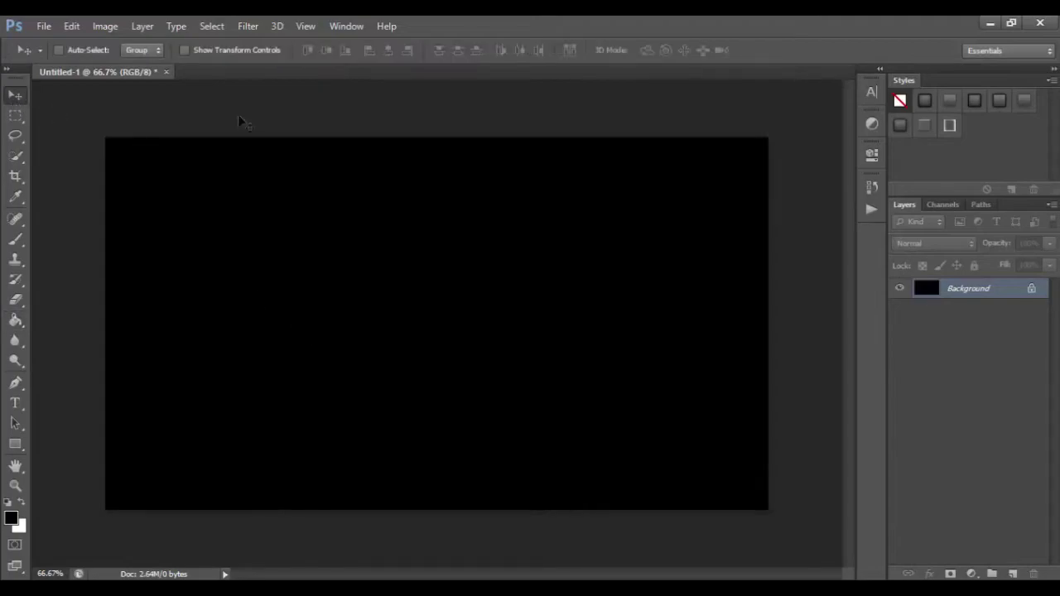
left_click(1012, 576)
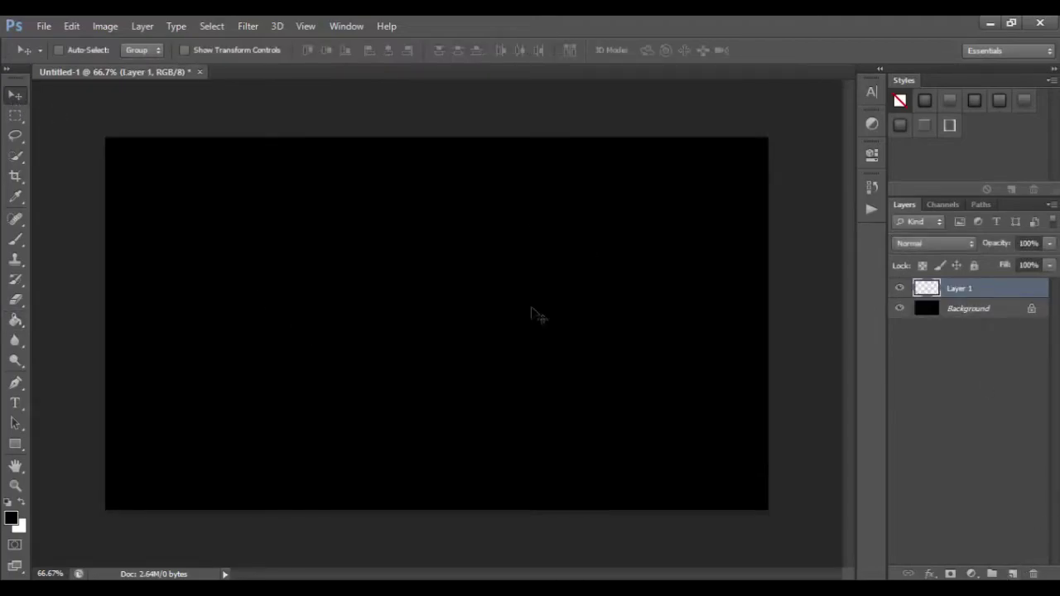
key("t")
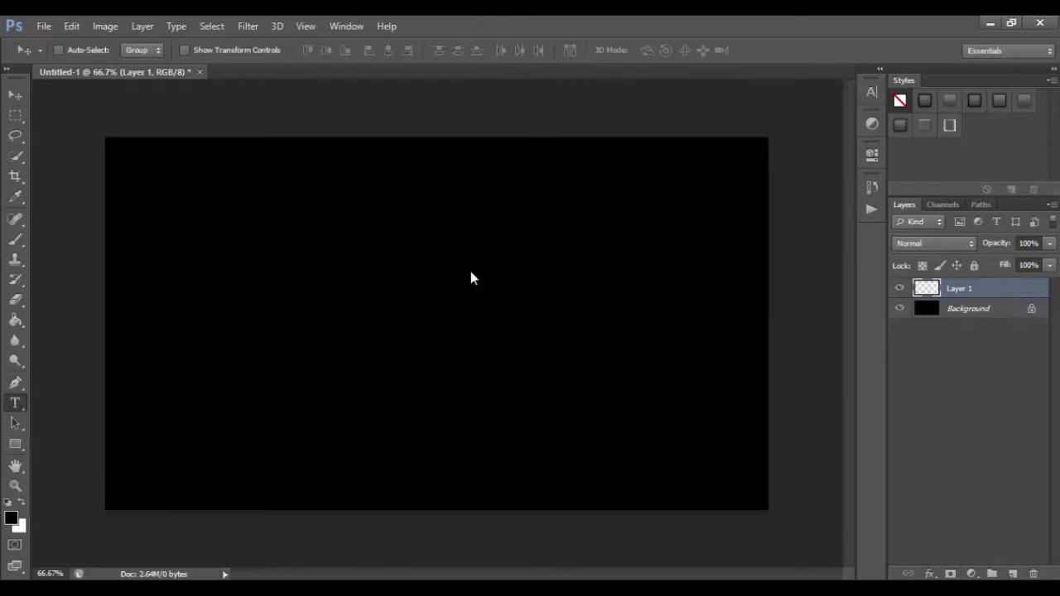
Step: Choose TYPOGRAPH PRO SemiBold for the Type tool and place a text cursor at canvas centre
left_click(15, 402)
left_click(444, 306)
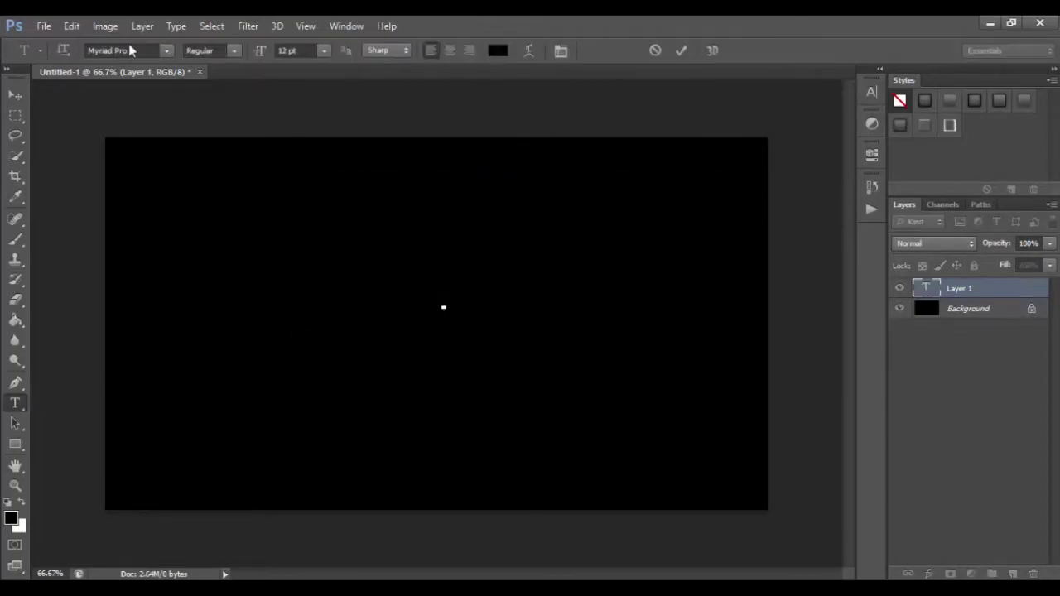
left_click(166, 51)
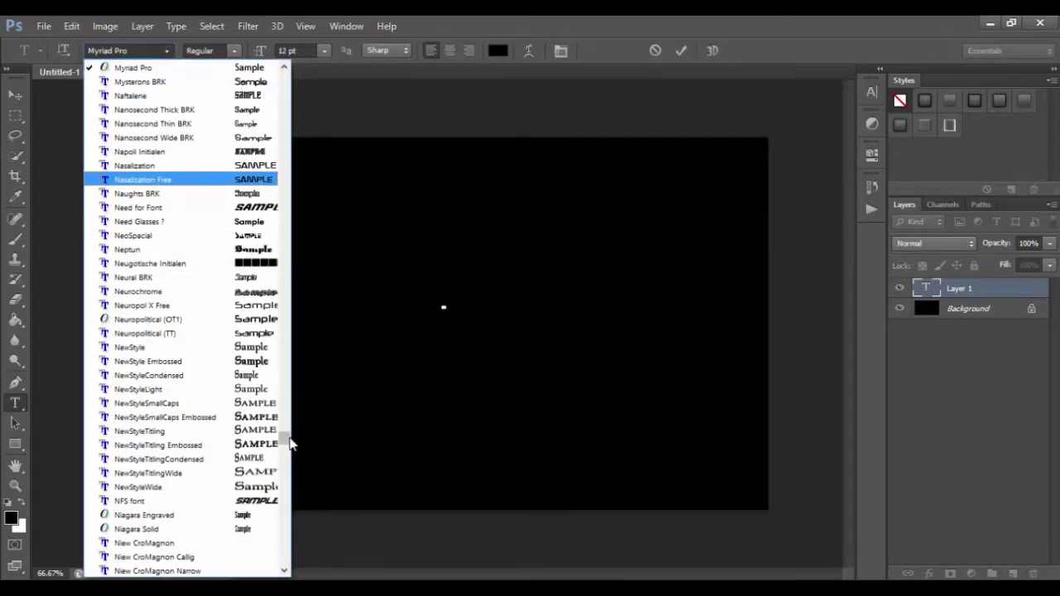
left_click_drag(290, 444, 284, 548)
left_click(166, 138)
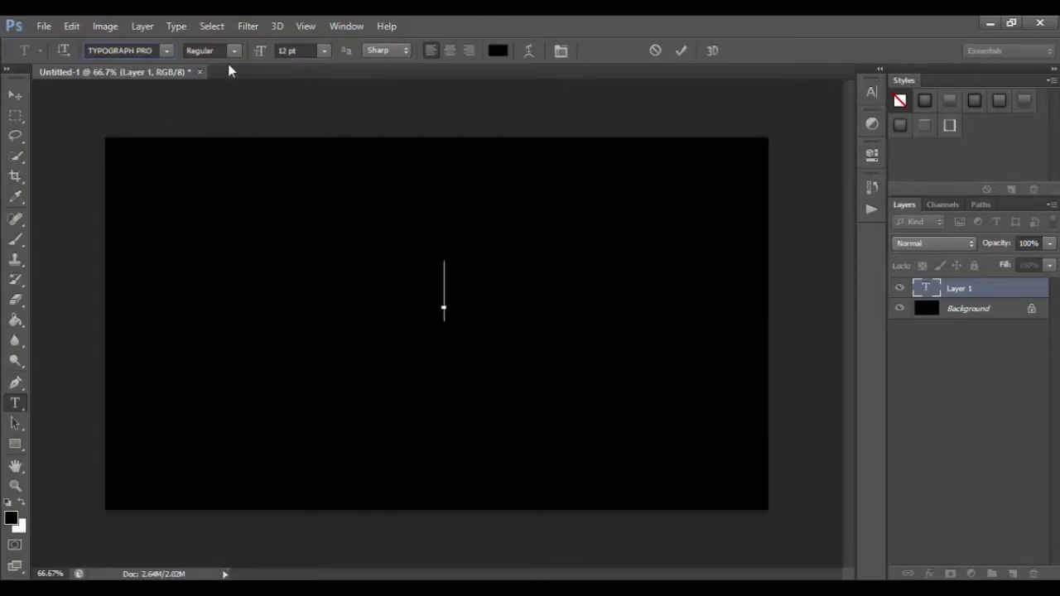
left_click(234, 51)
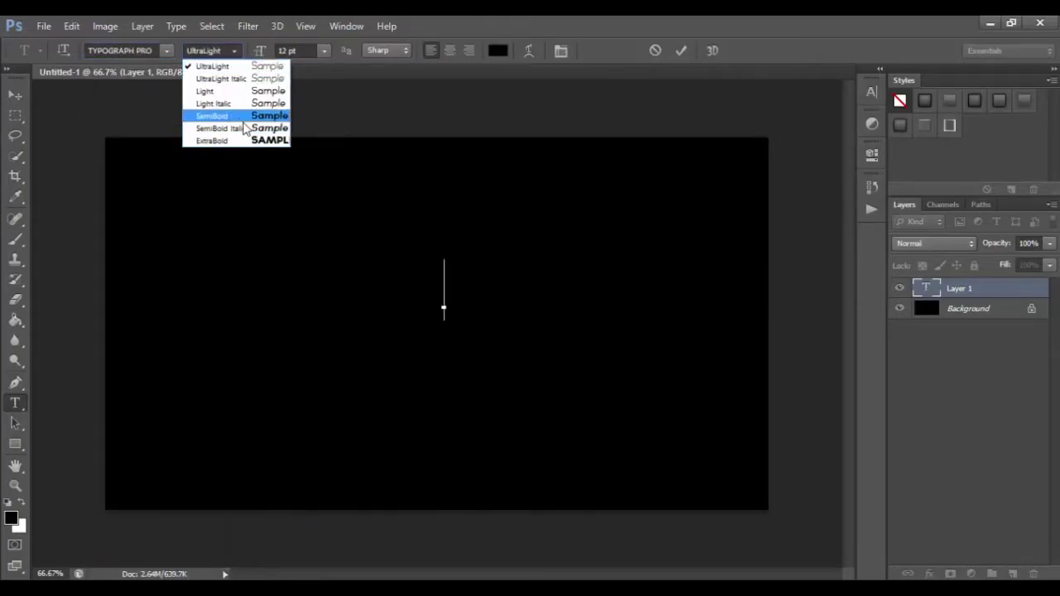
left_click(244, 121)
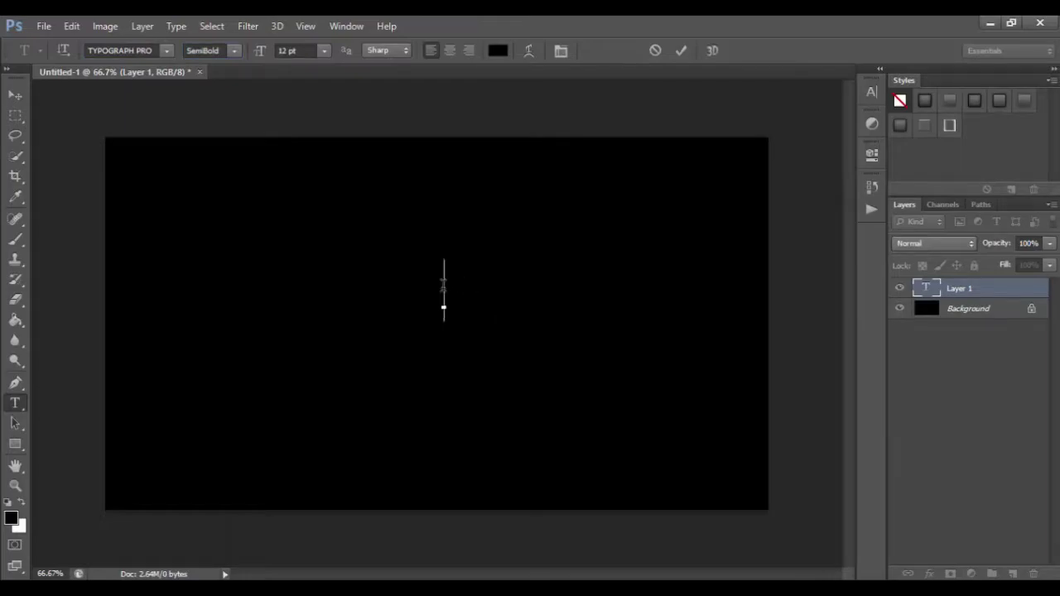
left_click(443, 285)
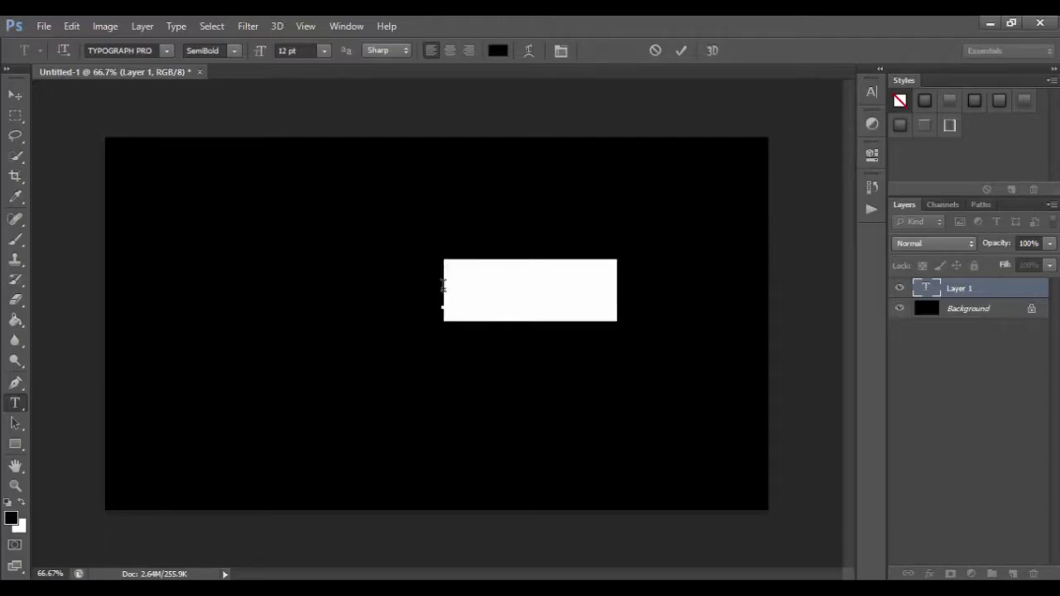
Step: Make the CRIZM text pure white and ExtraBold
left_click(499, 52)
left_click_drag(450, 208, 322, 156)
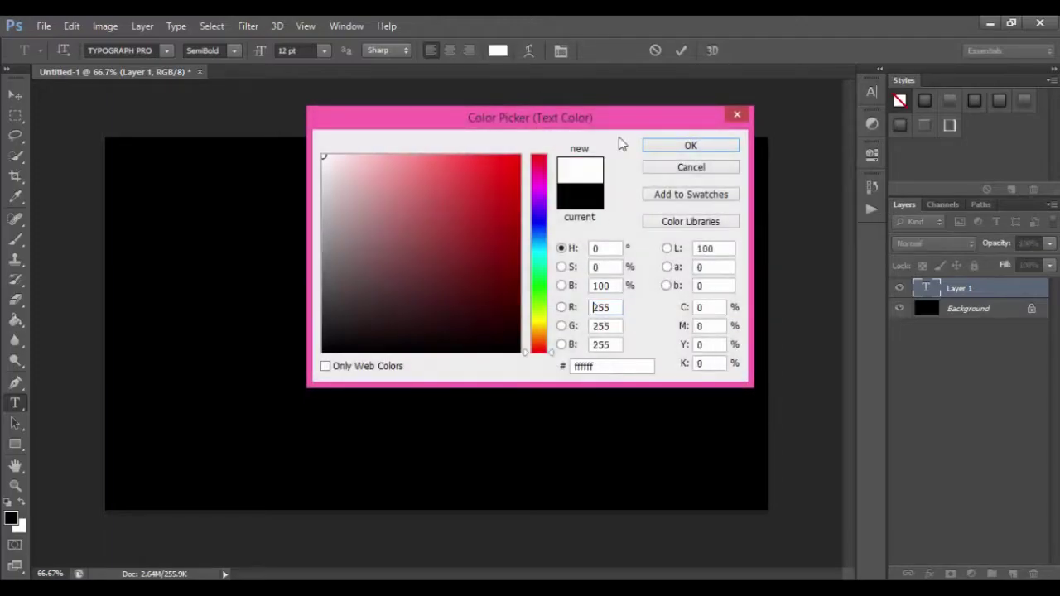
left_click(691, 144)
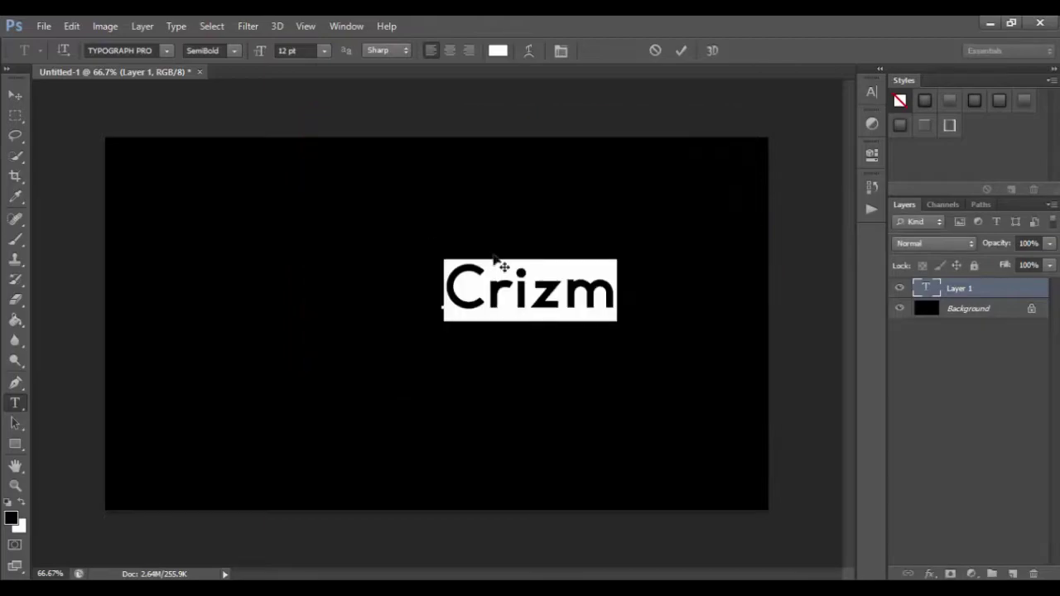
left_click(234, 50)
left_click(229, 142)
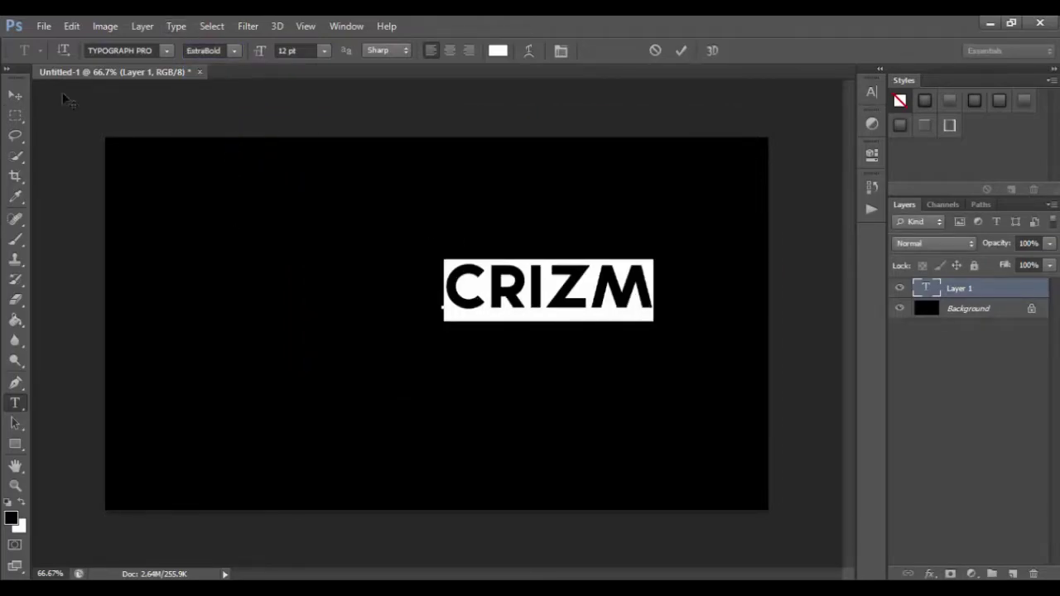
Step: Centre CRIZM on the canvas and enlarge it to 18 pt
left_click(12, 100)
left_click_drag(535, 265, 449, 291)
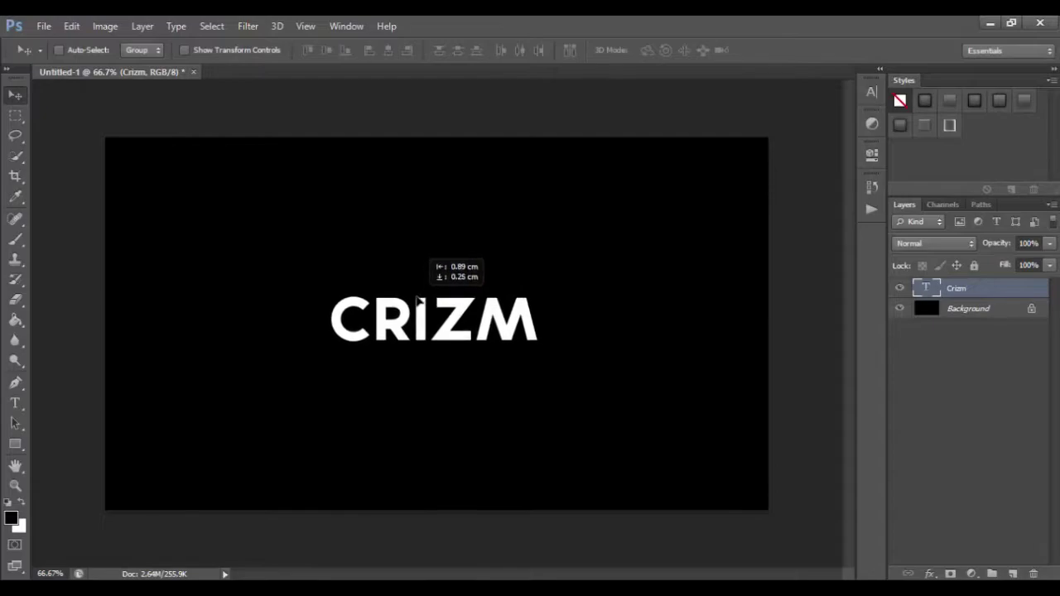
double_click(927, 288)
mouse_move(256, 52)
left_mouse_down()
mouse_move(270, 50)
mouse_move(261, 56)
left_mouse_up()
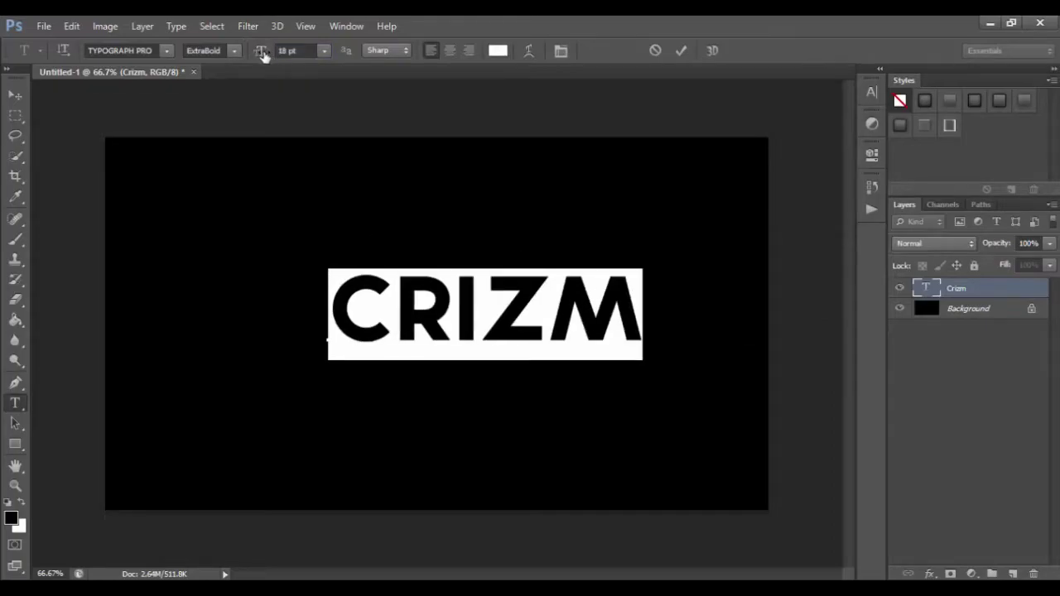
key("ctrl+Return")
key("Left")
key("Left")
key("Left")
key("Left")
key("Left")
key("Left")
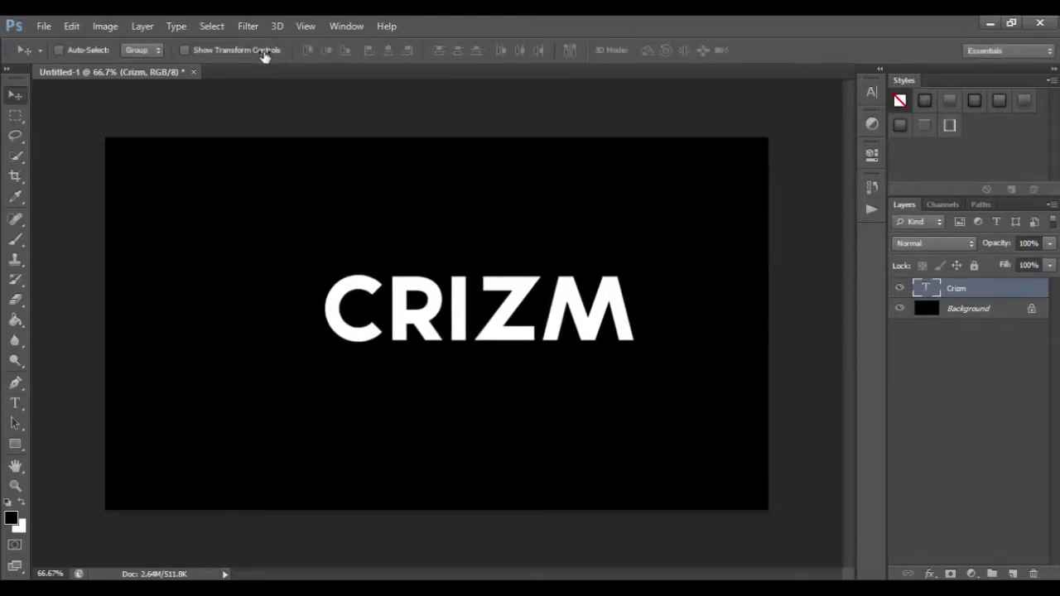
key("Left")
key("Left")
key("Left")
key("Left")
key("Left")
key("Left")
key("Left")
key("Left")
key("Left")
key("Left")
key("Left")
key("Left")
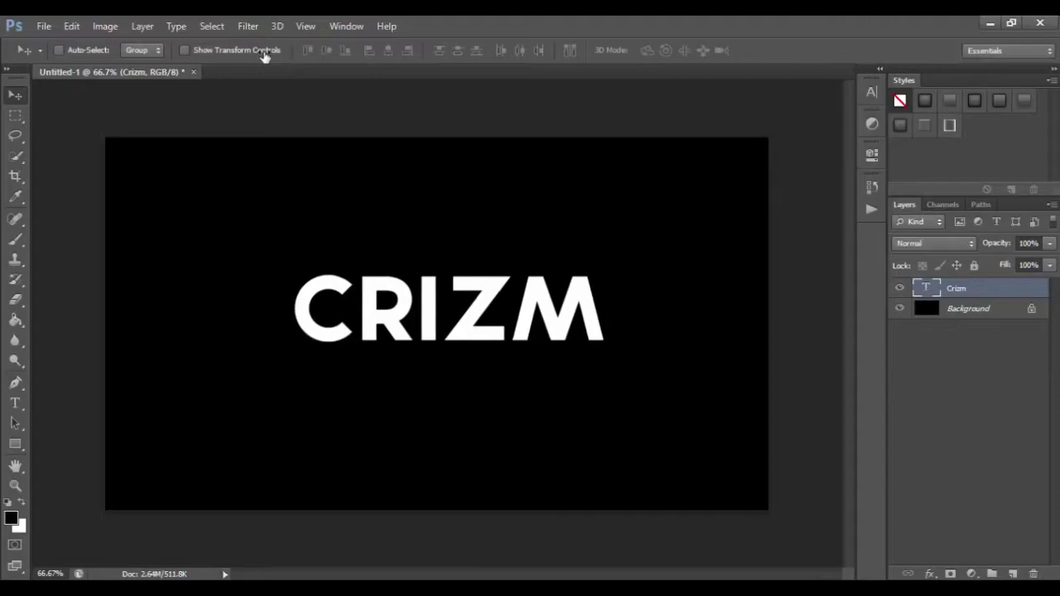
key("Left")
key("Left")
key("Left")
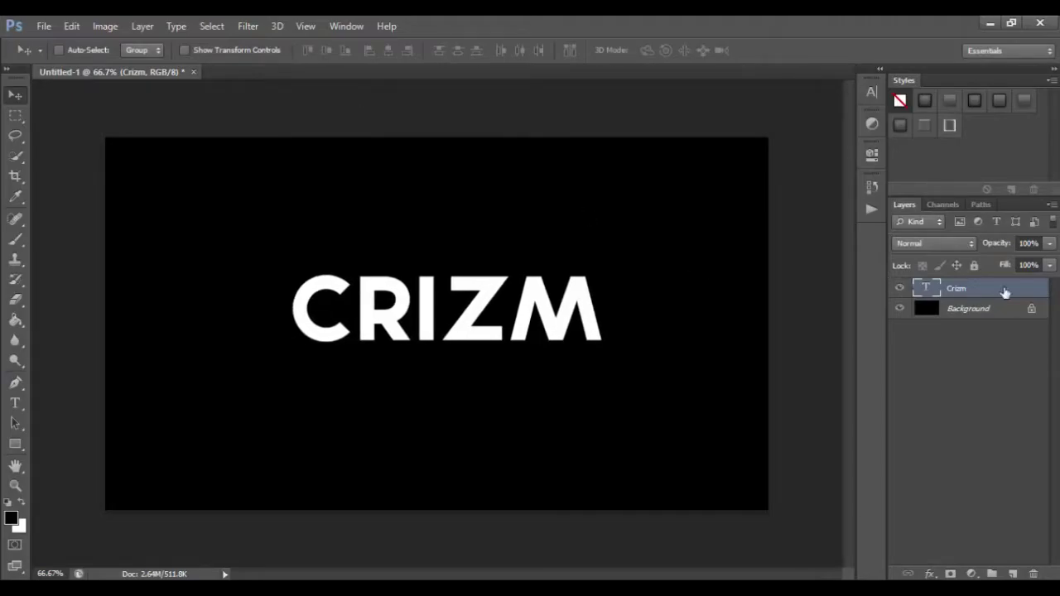
Step: Rasterize the Crizm type layer and reposition it on the canvas
right_click(1005, 293)
left_click(734, 219)
left_click_drag(468, 296, 444, 307)
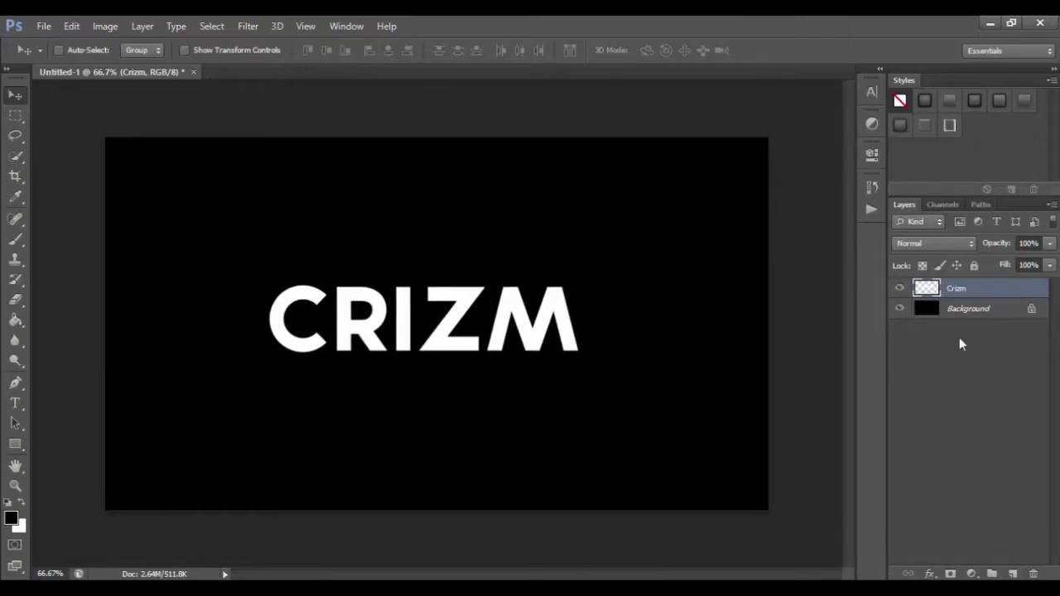
Step: Duplicate the Crizm layer twice, creating Crizm copy and Crizm copy 2
key("ctrl+j")
key("ctrl+j")
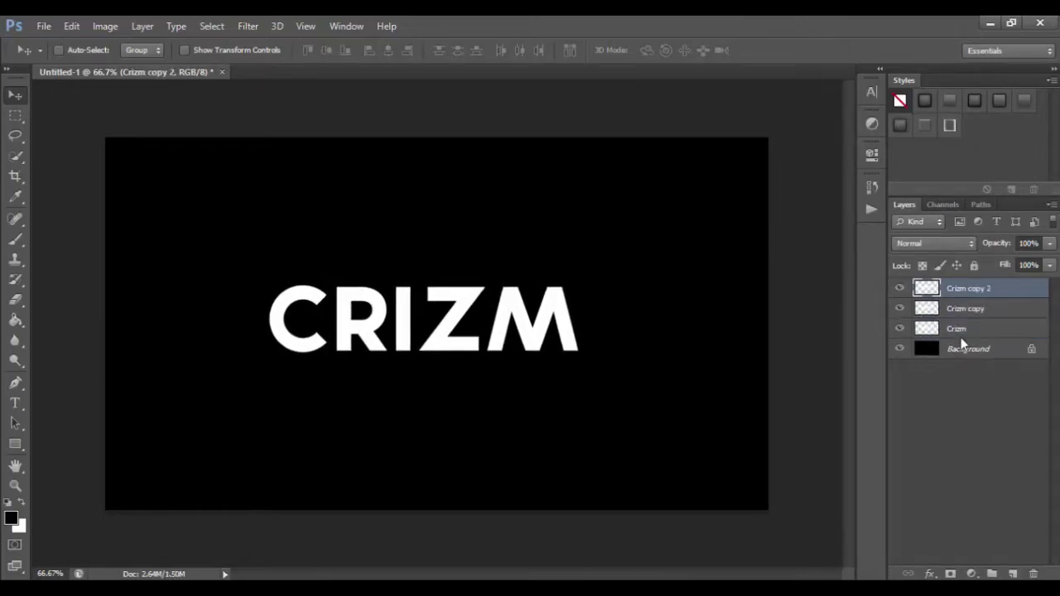
key("ctrl+z")
key("ctrl+z")
left_click_drag(970, 288, 1013, 574)
key("ctrl+j")
left_click(993, 308)
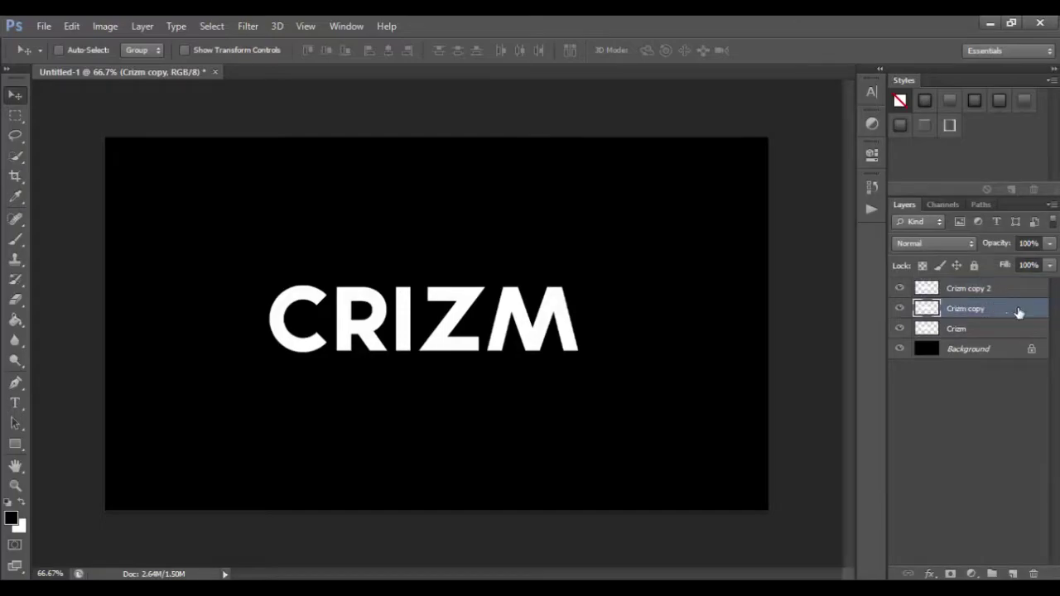
Step: Turn off the G channel in Crizm copy's blending options
double_click(1018, 312)
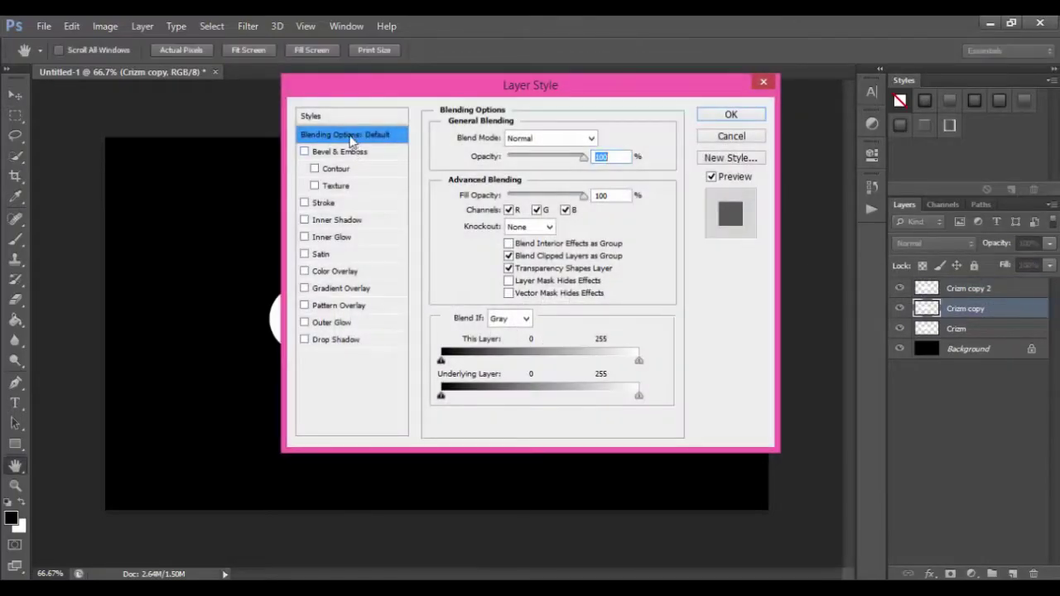
left_click(764, 82)
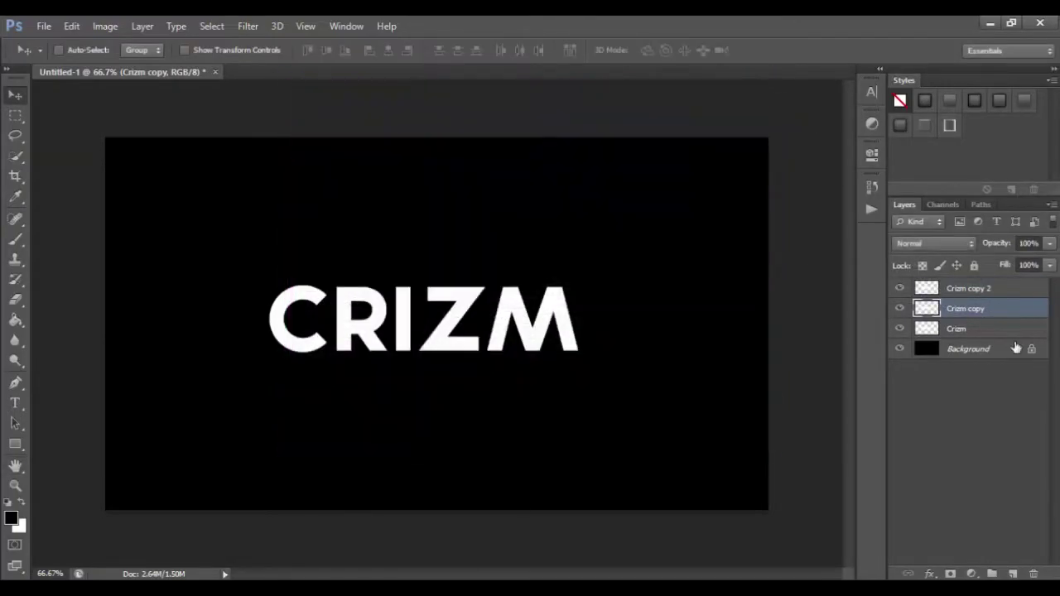
double_click(1034, 309)
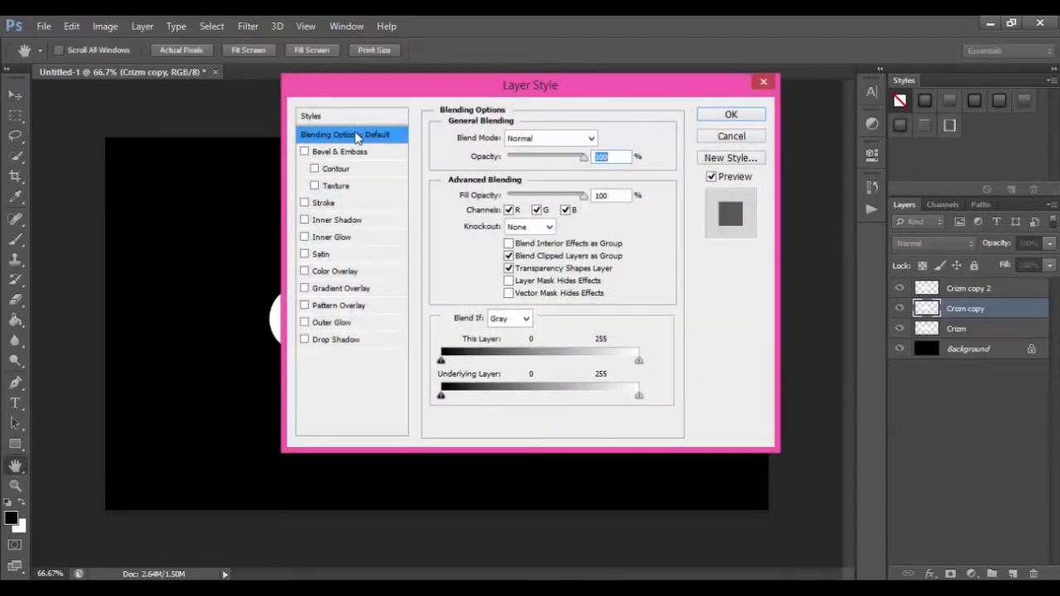
left_click(536, 211)
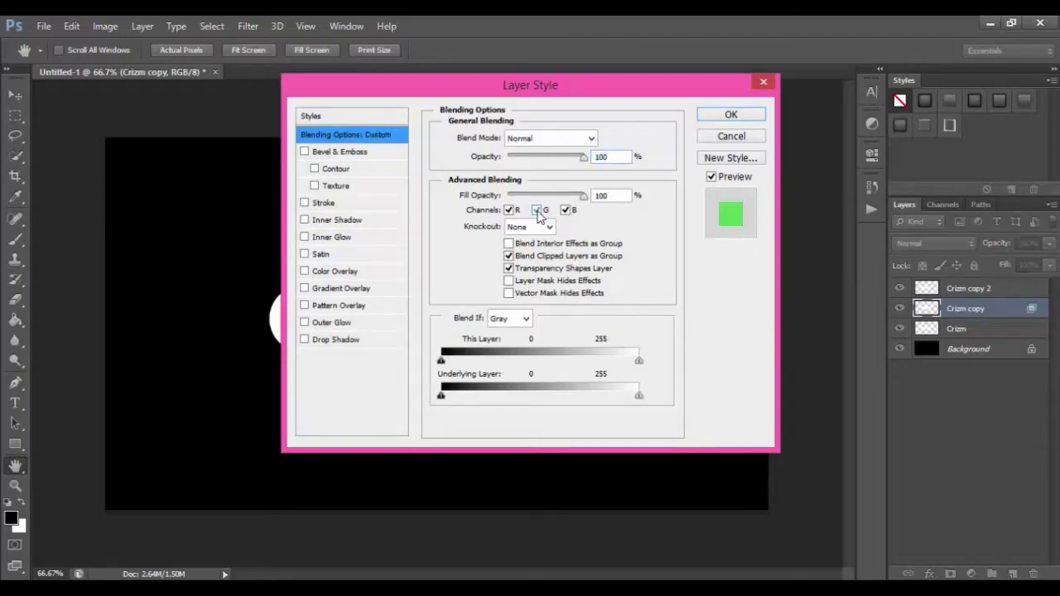
left_click(729, 115)
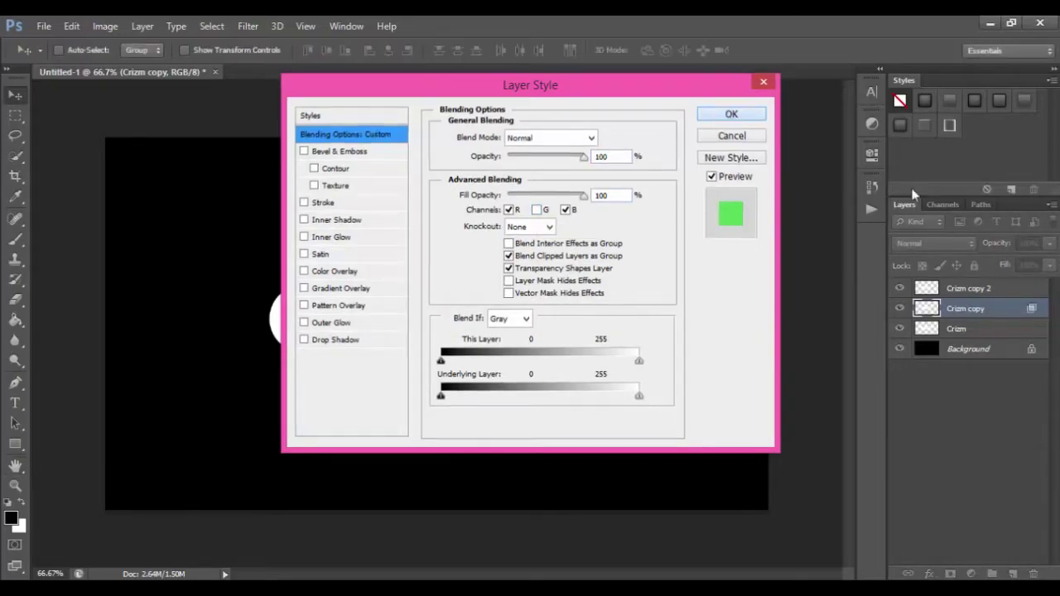
Step: Restrict Crizm copy 2 to the green channel by turning off R and B
double_click(1032, 292)
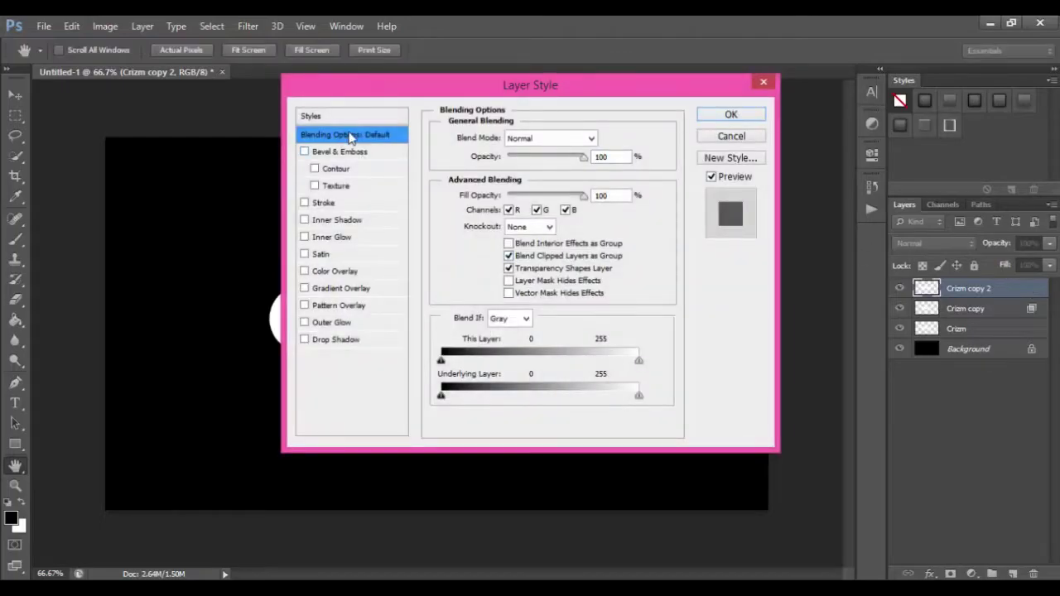
left_click(346, 137)
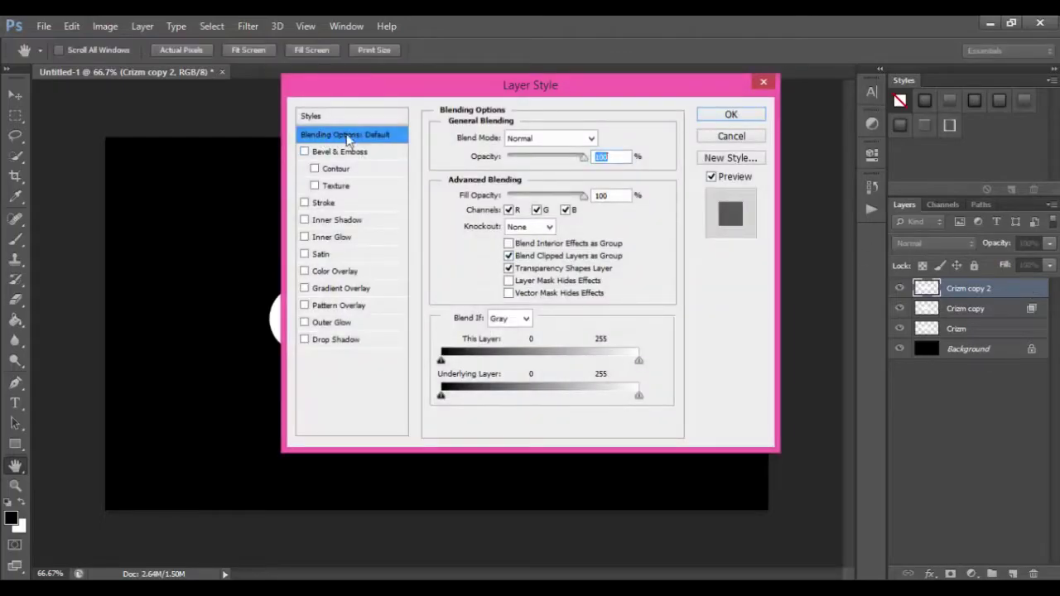
left_click(509, 210)
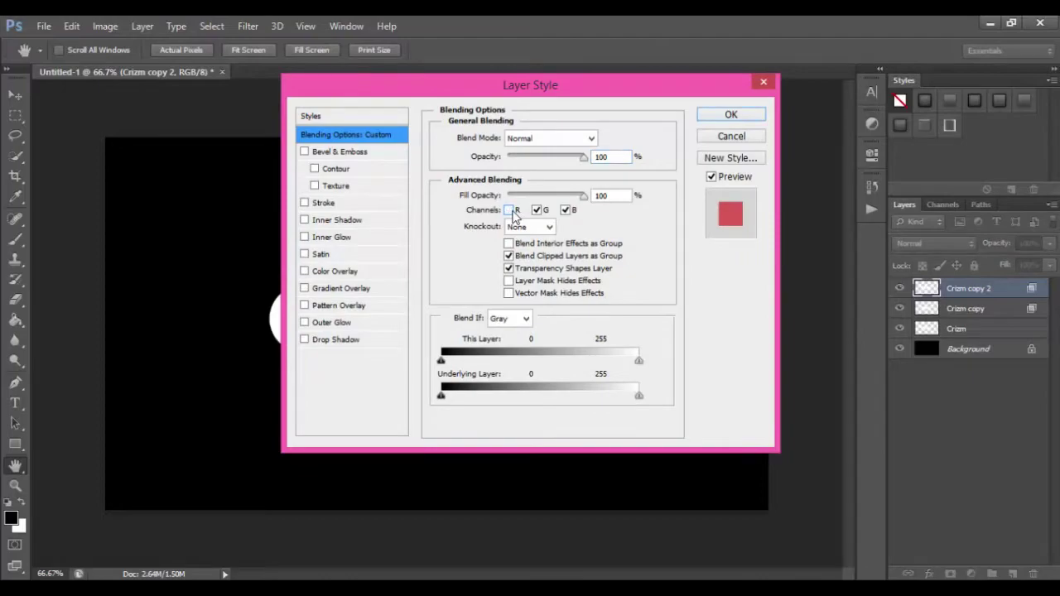
left_click(566, 210)
left_click(731, 114)
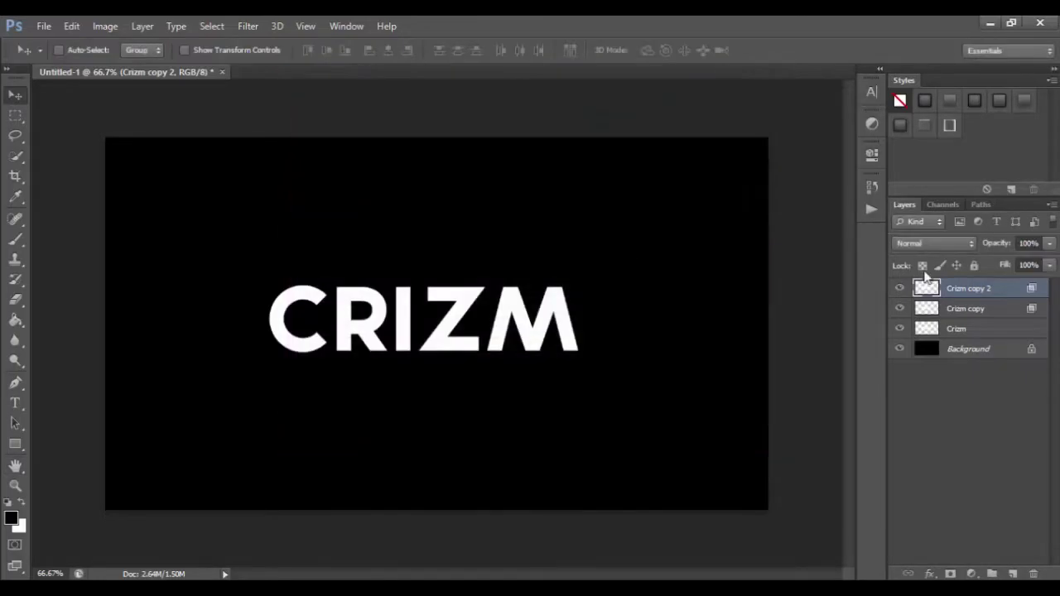
Step: Nudge Crizm copy and Crizm copy 2 a pixel apart to form magenta and green fringes
left_click(988, 311)
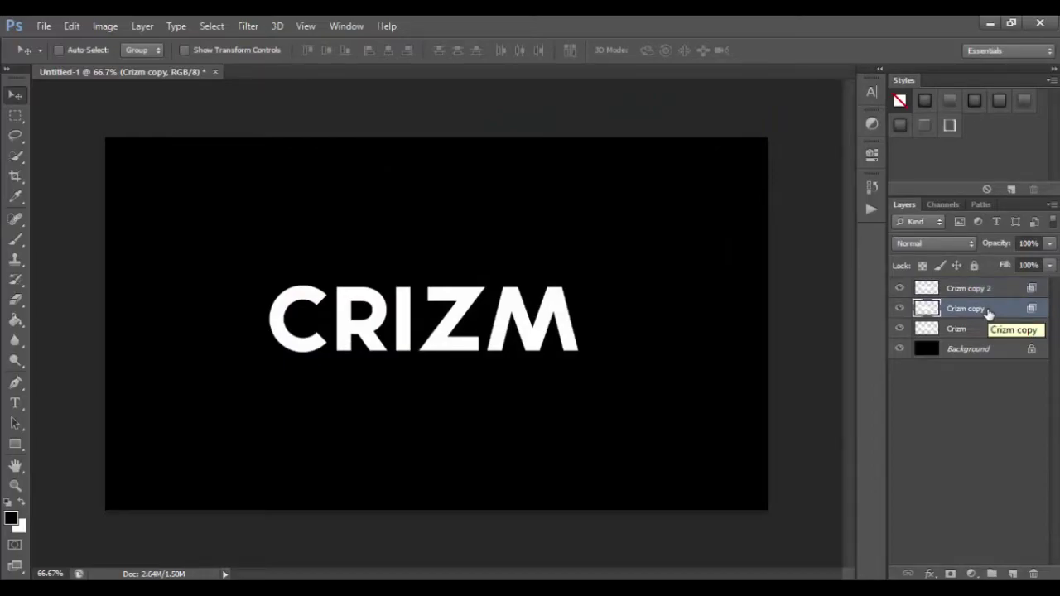
key("Left")
key("Left")
key("Left")
key("Left")
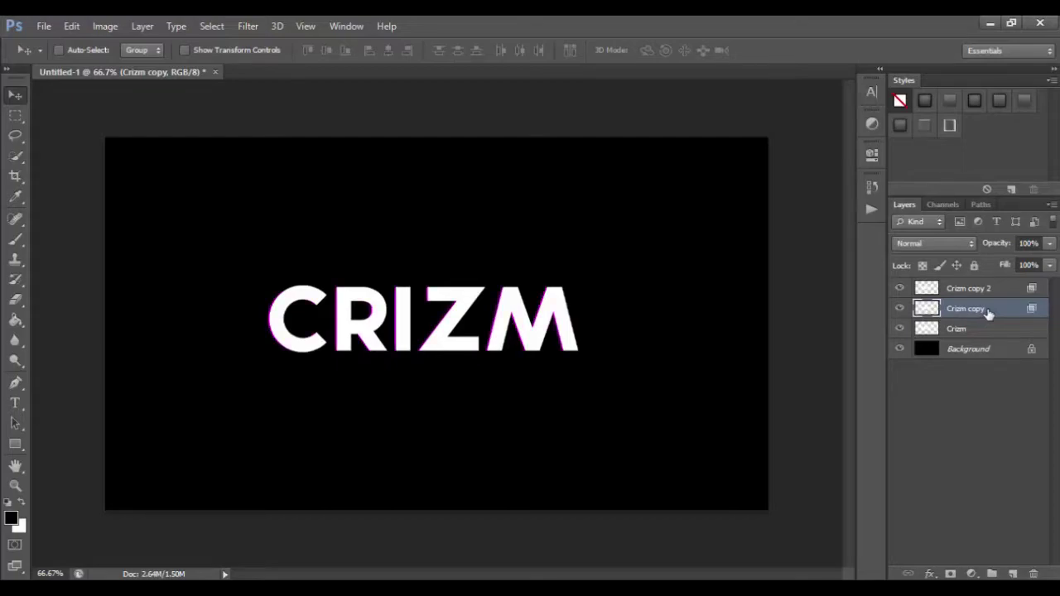
left_click(988, 290)
key("Right")
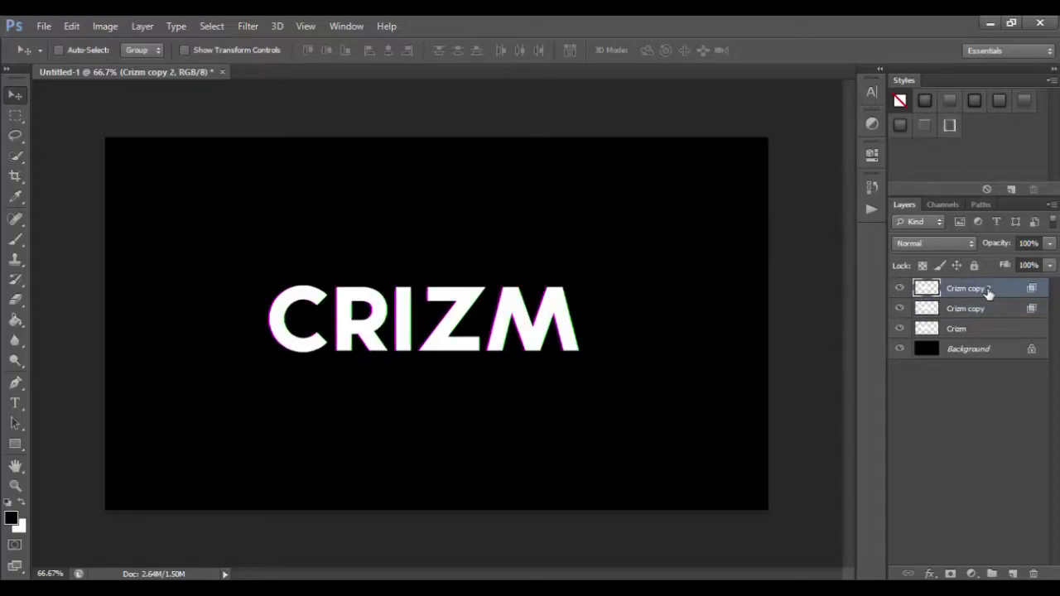
key("Right")
key("Right")
key("Right")
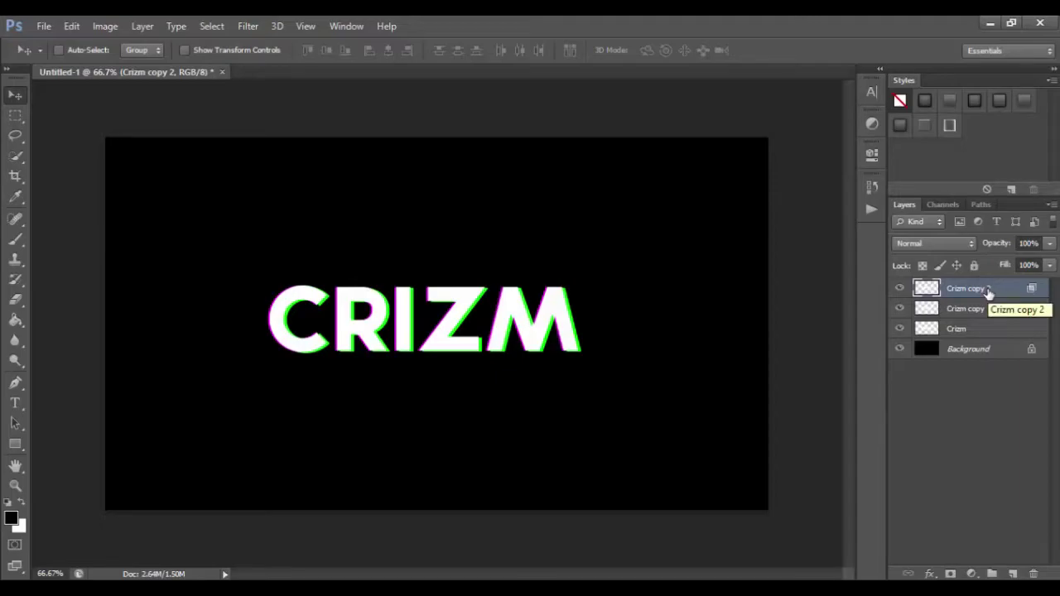
key("Left")
key("Left")
key("Left")
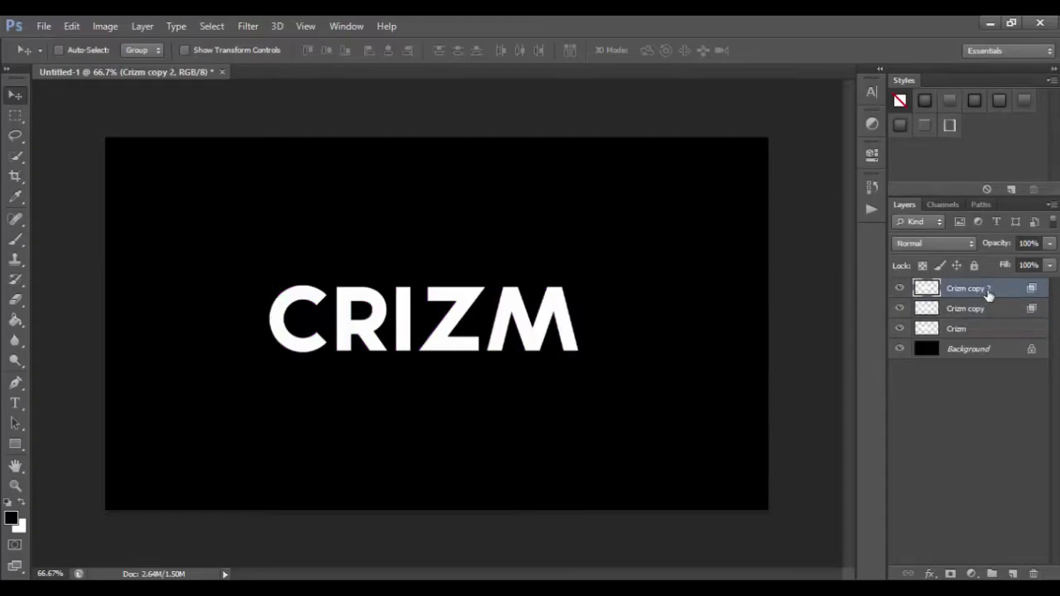
key("Left")
key("Left")
key("Left")
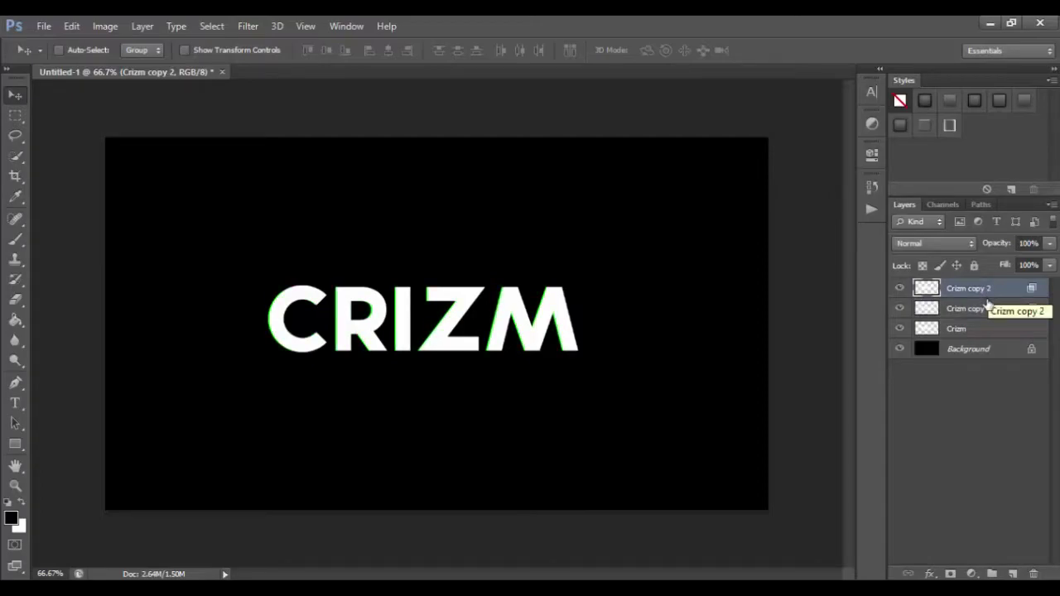
left_click(985, 308)
key("Right")
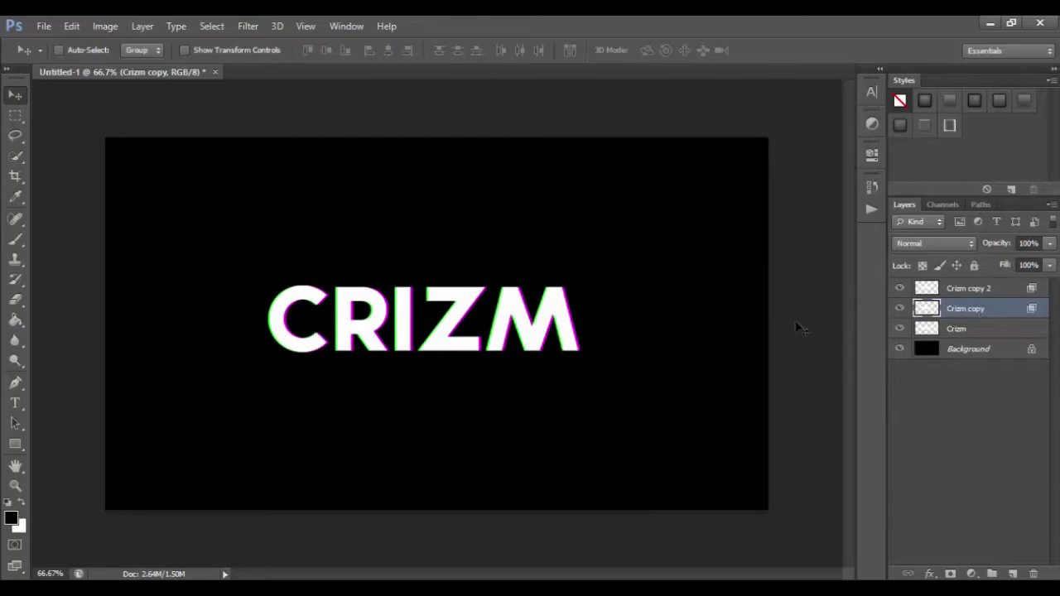
left_click(992, 332)
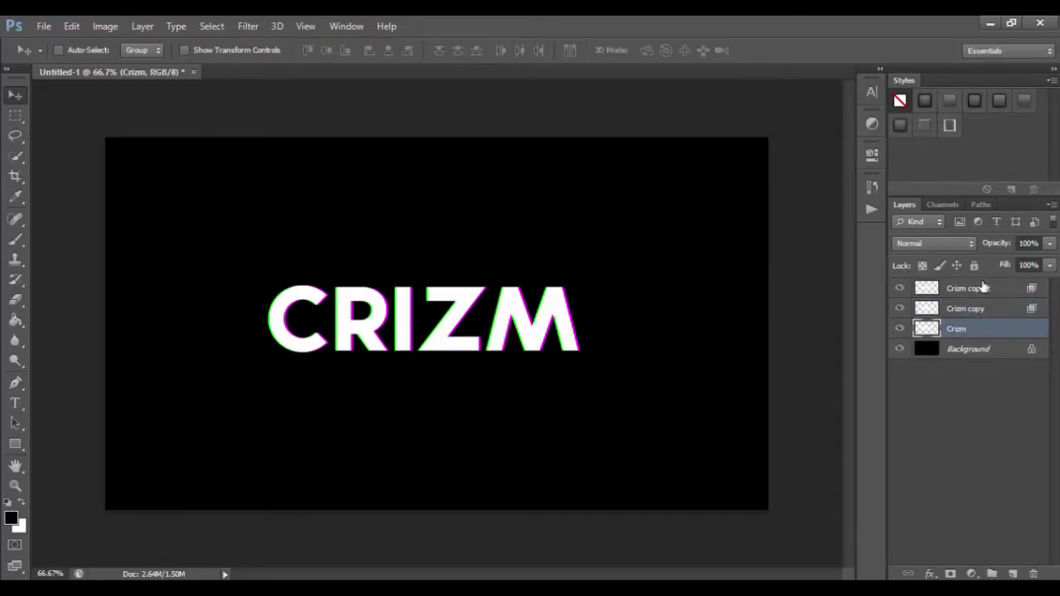
Step: Select Crizm, Crizm copy and Crizm copy 2 and merge them with Merge Layers
left_click(983, 288, "shift")
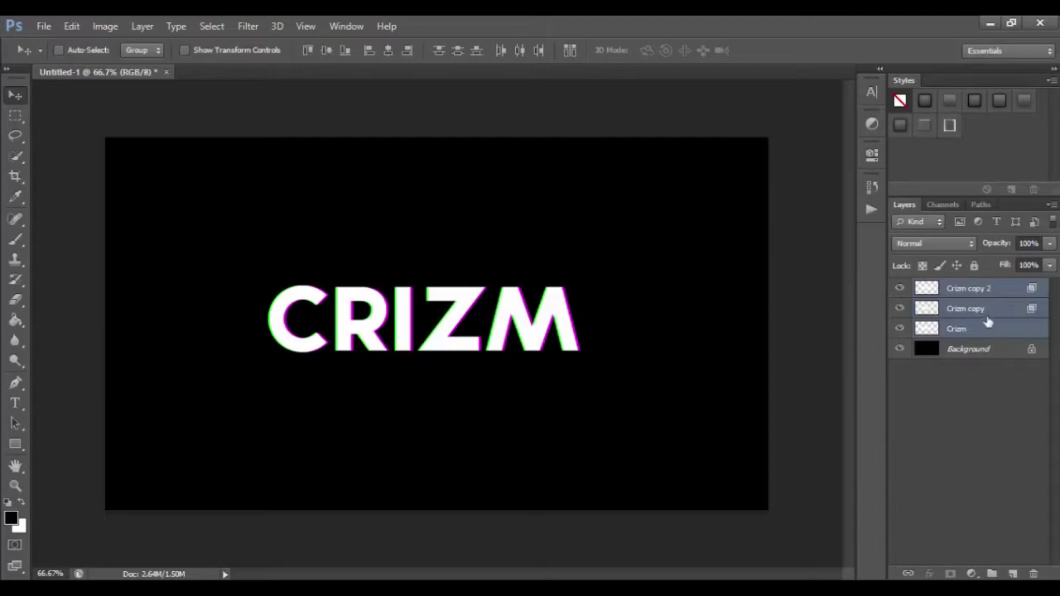
key("ctrl+e")
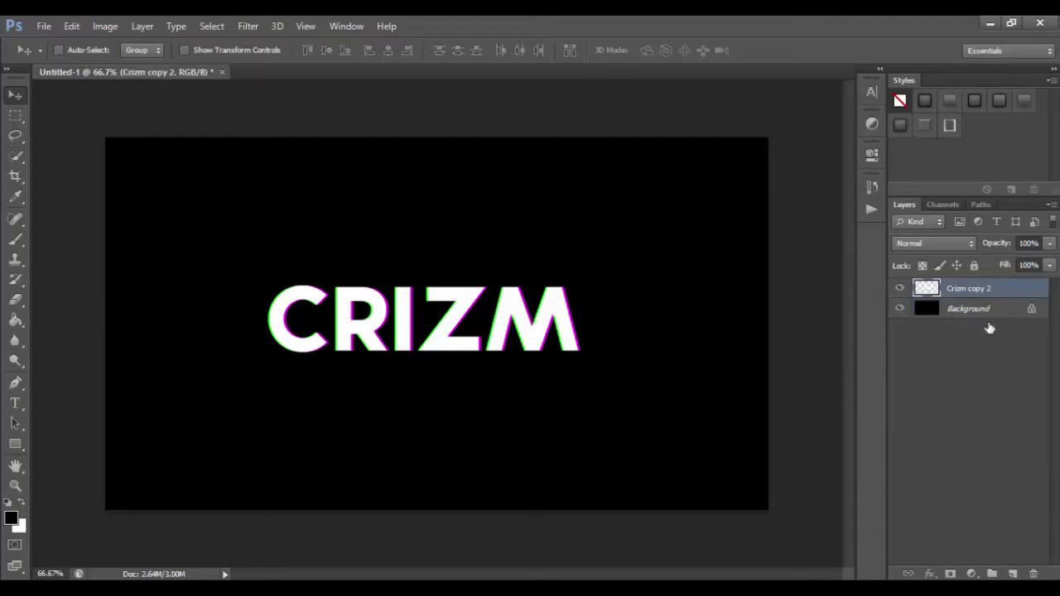
key("ctrl+z")
left_click(990, 329)
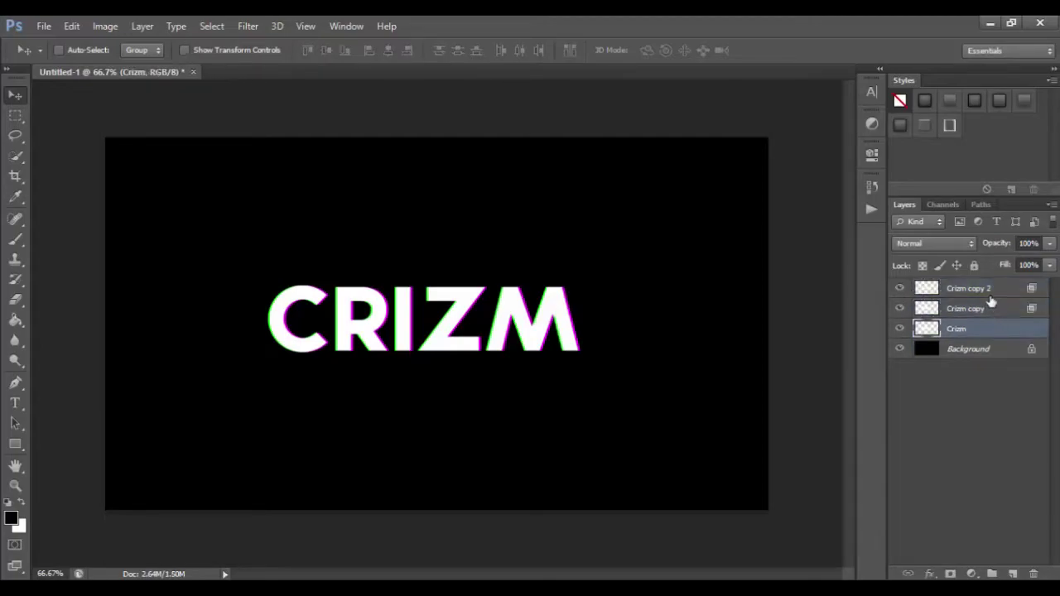
left_click(986, 290, "shift")
right_click(987, 306)
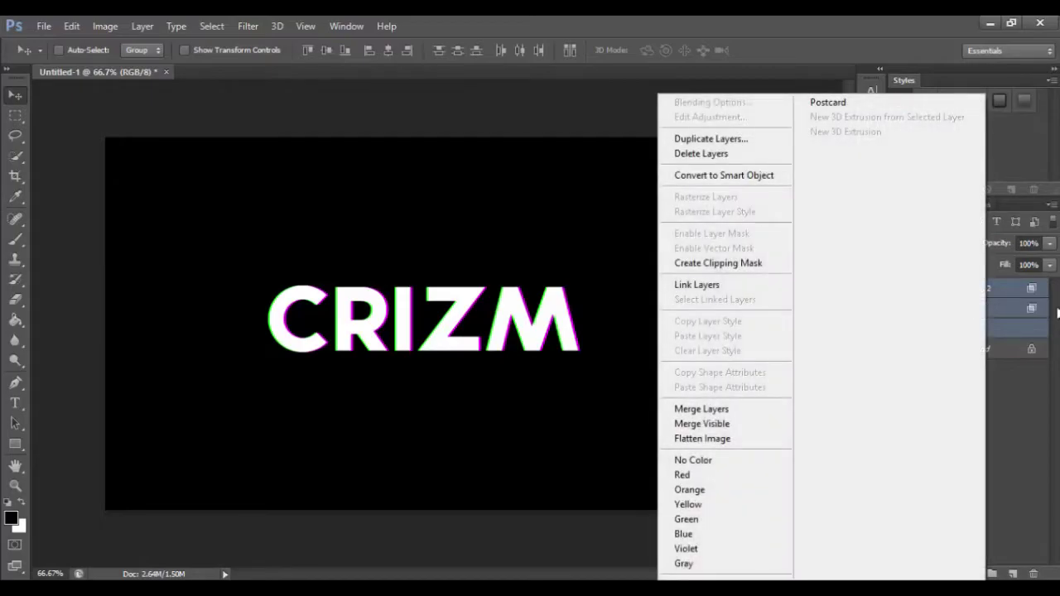
left_click(710, 409)
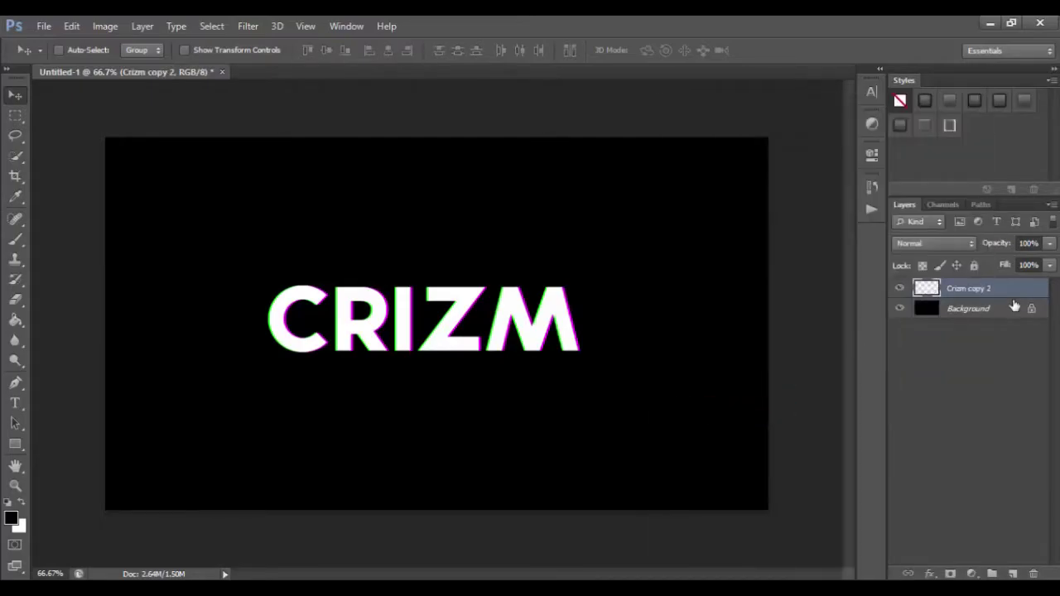
Step: Using the Rectangular Marquee in Add mode, select six thin horizontal strips across CRIZM
left_click(15, 116)
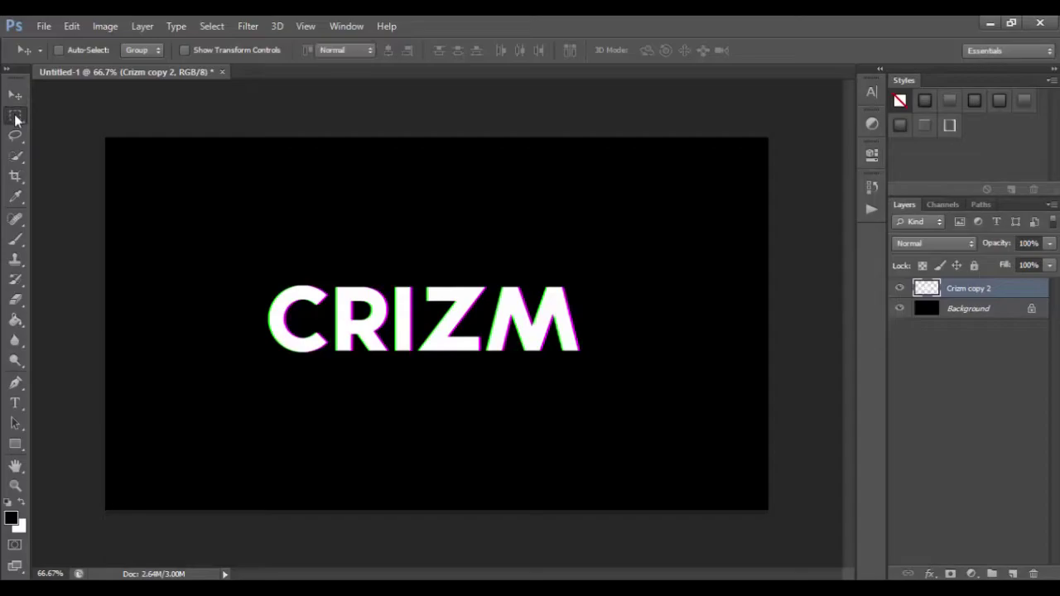
left_click(91, 114)
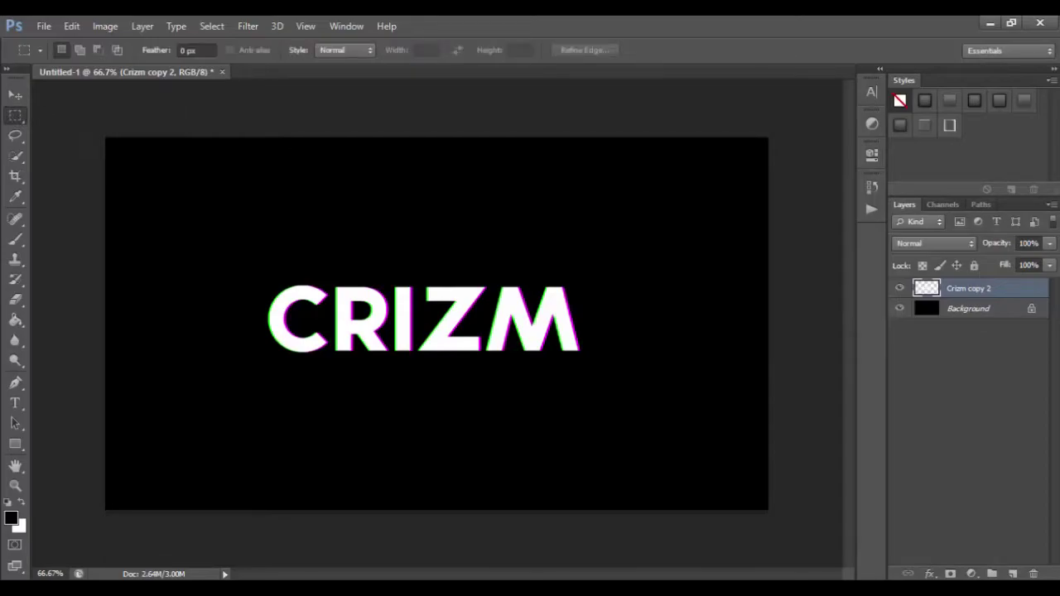
left_click(80, 51)
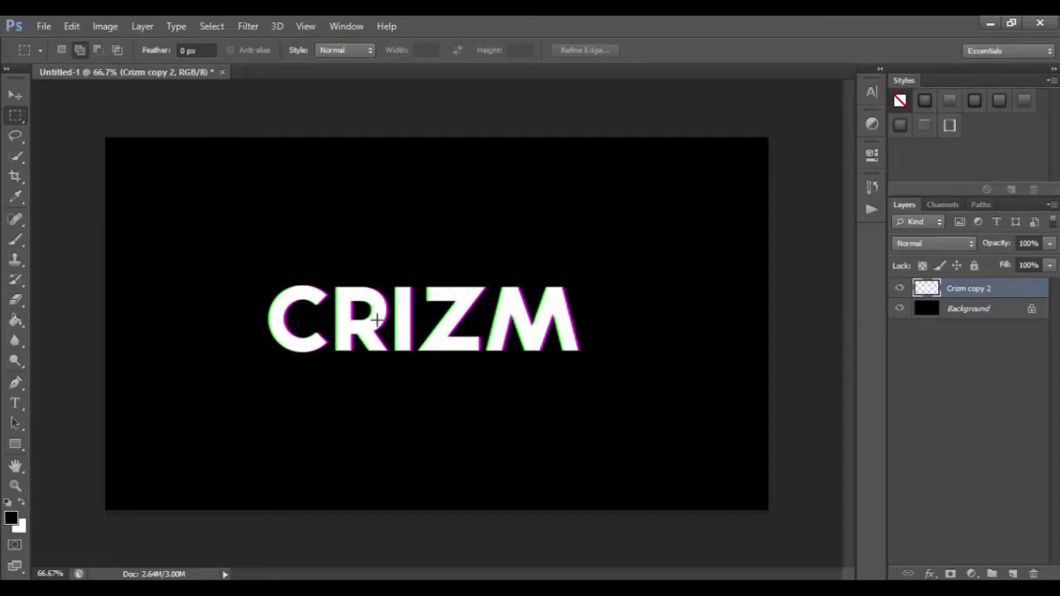
left_click(62, 50)
left_click_drag(245, 329, 449, 332)
left_click_drag(239, 298, 351, 298)
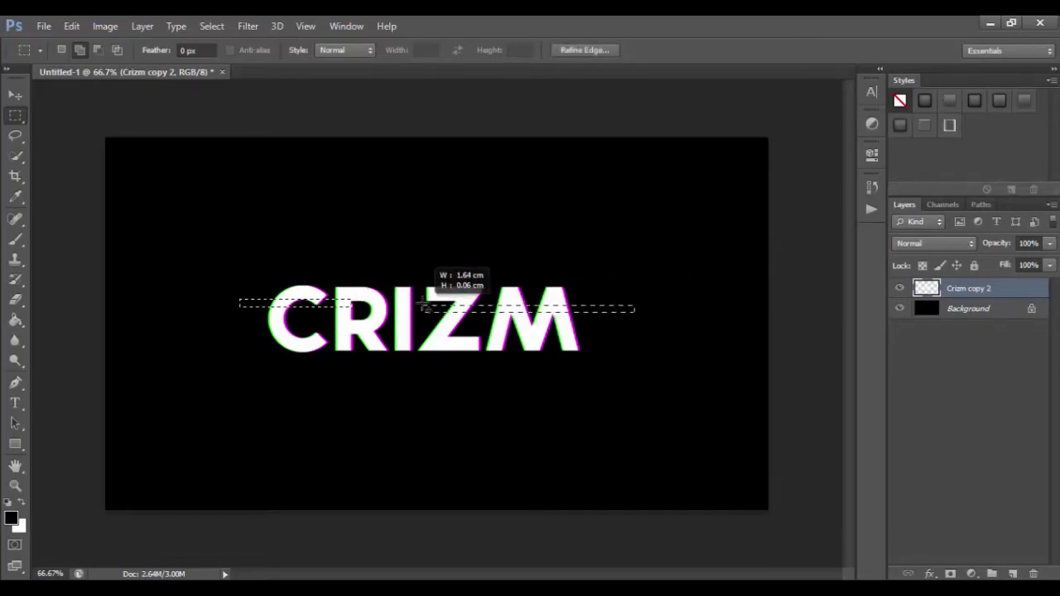
left_click_drag(458, 308, 421, 304)
left_click_drag(228, 331, 386, 343)
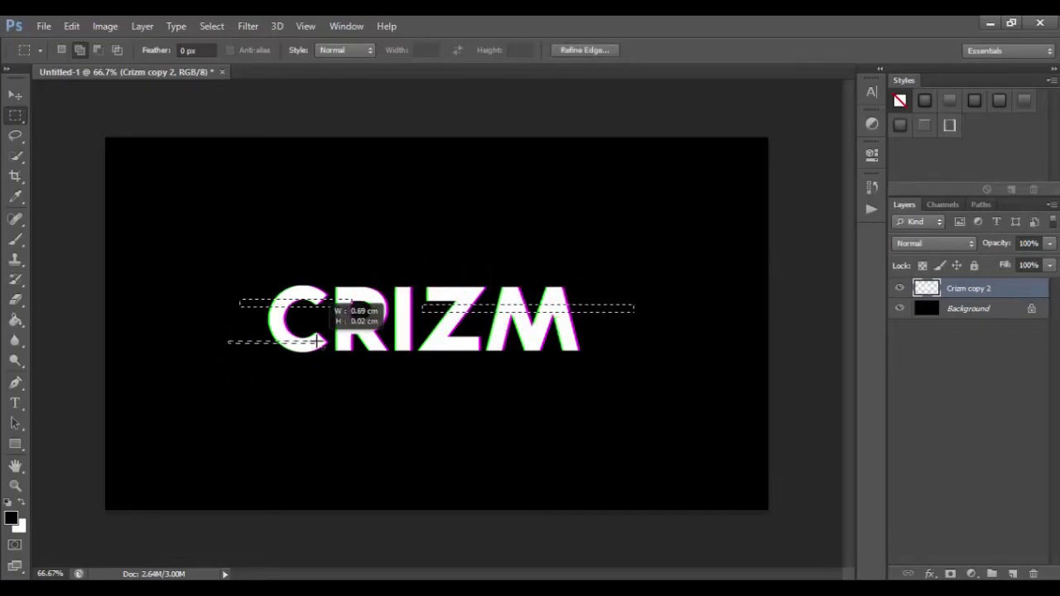
left_click_drag(600, 337, 528, 343)
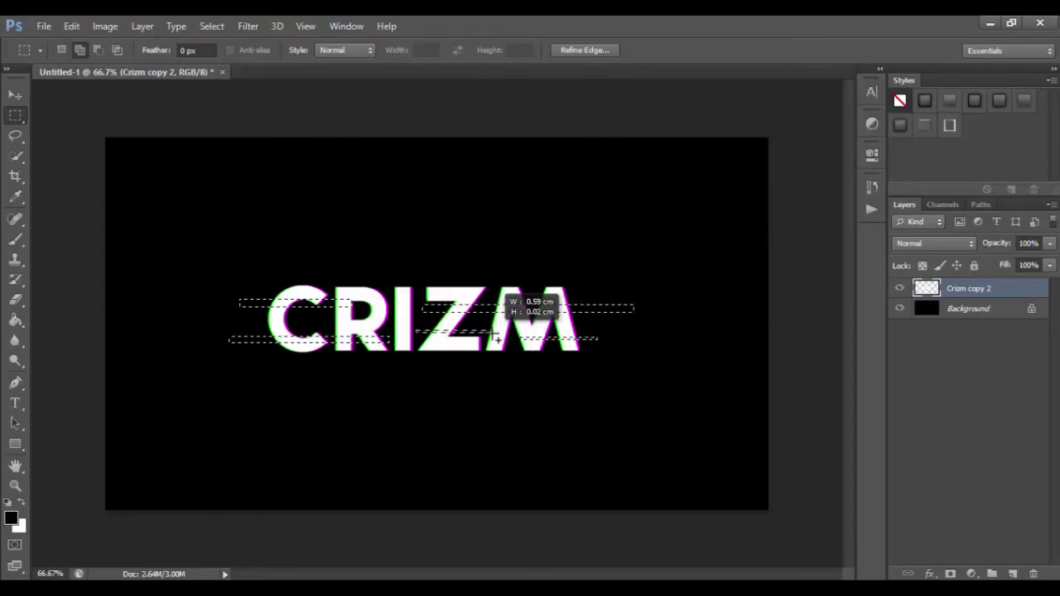
left_click_drag(410, 317, 333, 323)
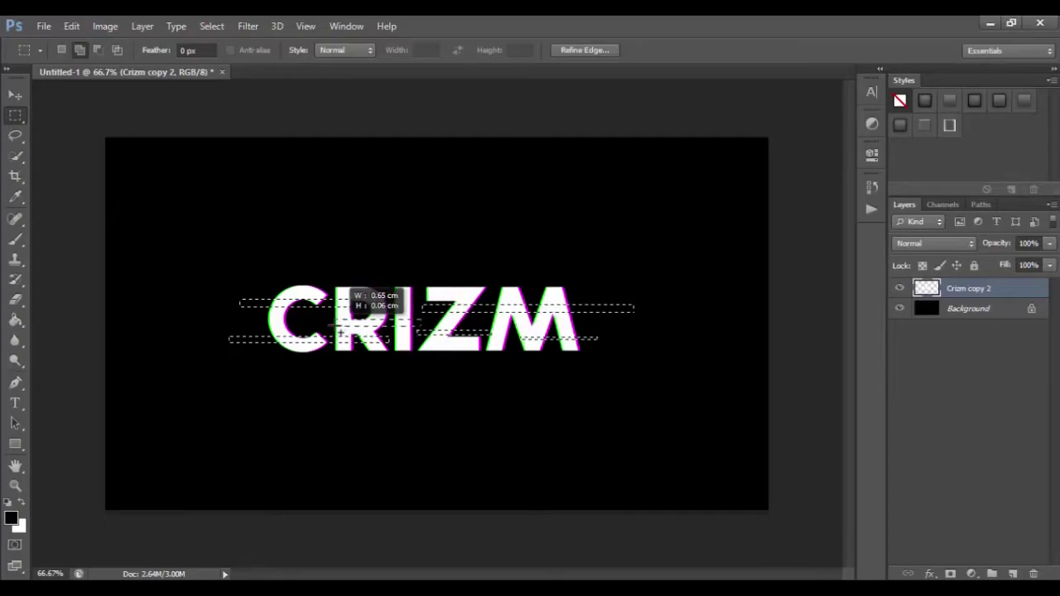
left_click(15, 98)
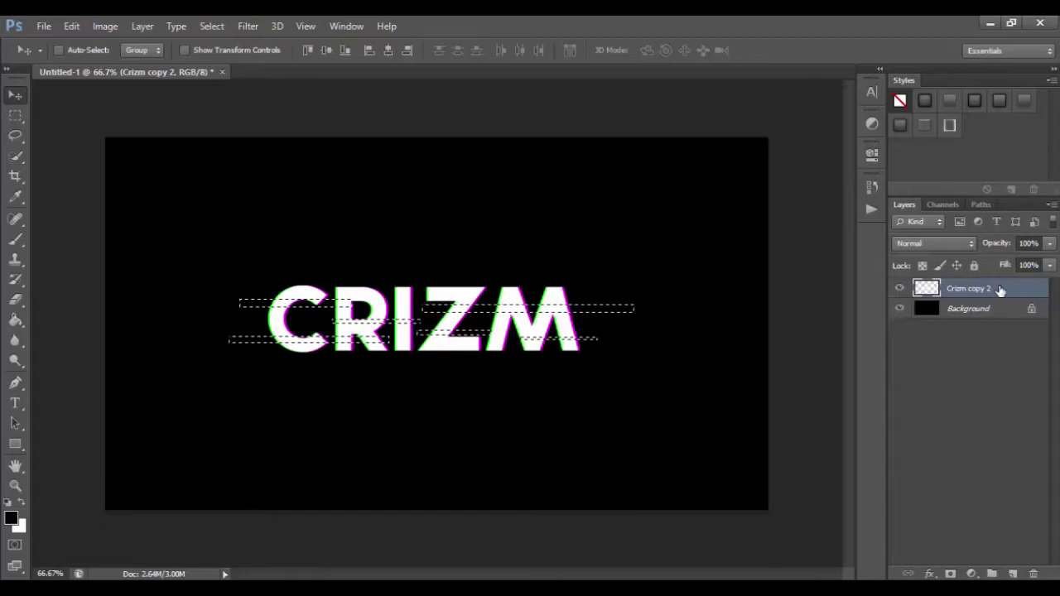
Step: Clear the strip selection and duplicate Crizm copy 2 into Crizm copy 3
key("ctrl+shift+alt+n")
key("ctrl+d")
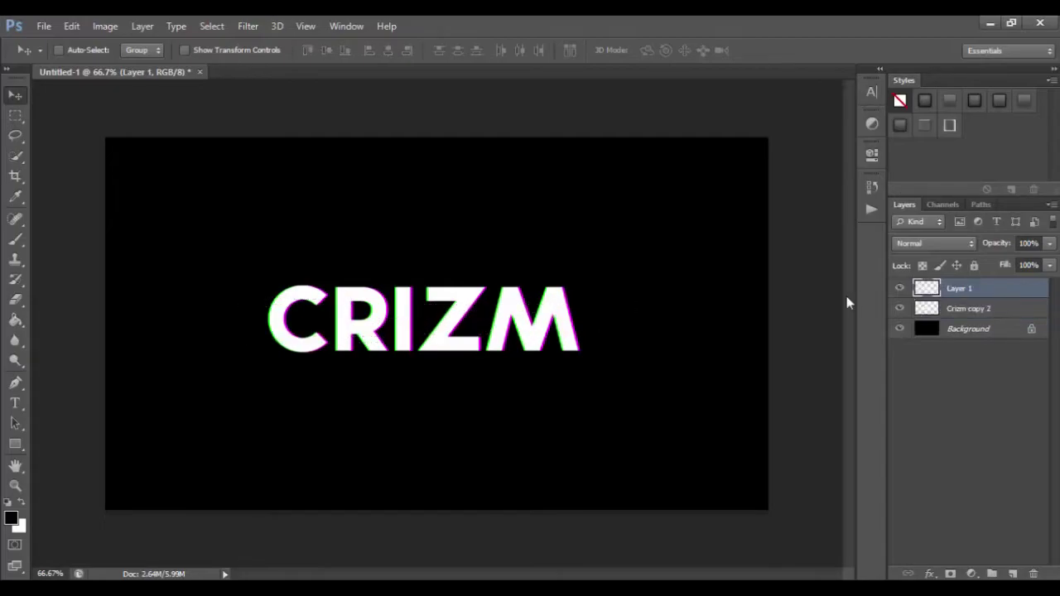
key("ctrl+alt+z")
key("ctrl+alt+z")
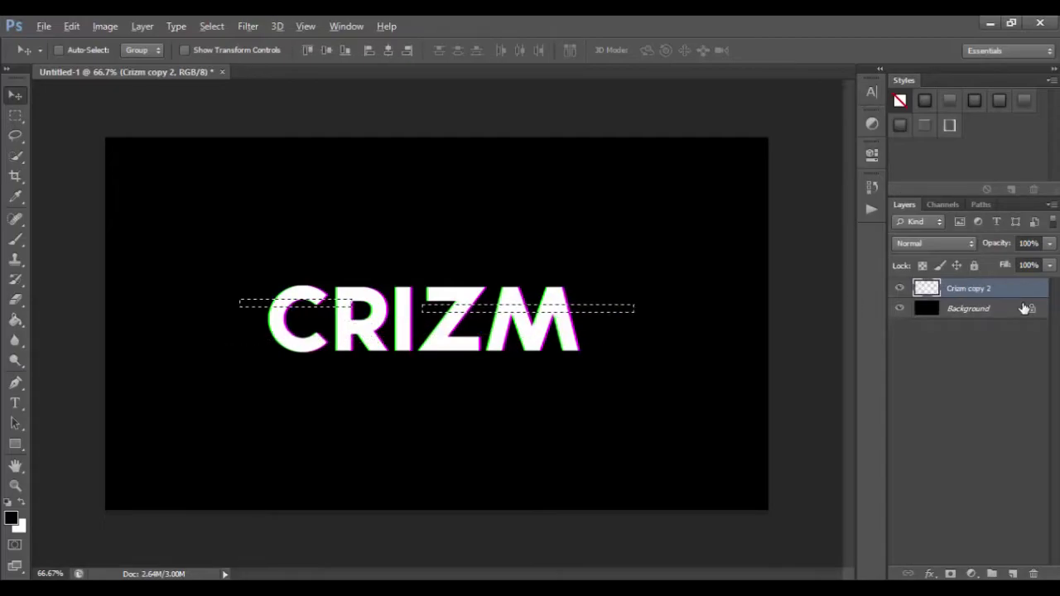
key("ctrl+d")
left_click_drag(1018, 290, 1012, 573)
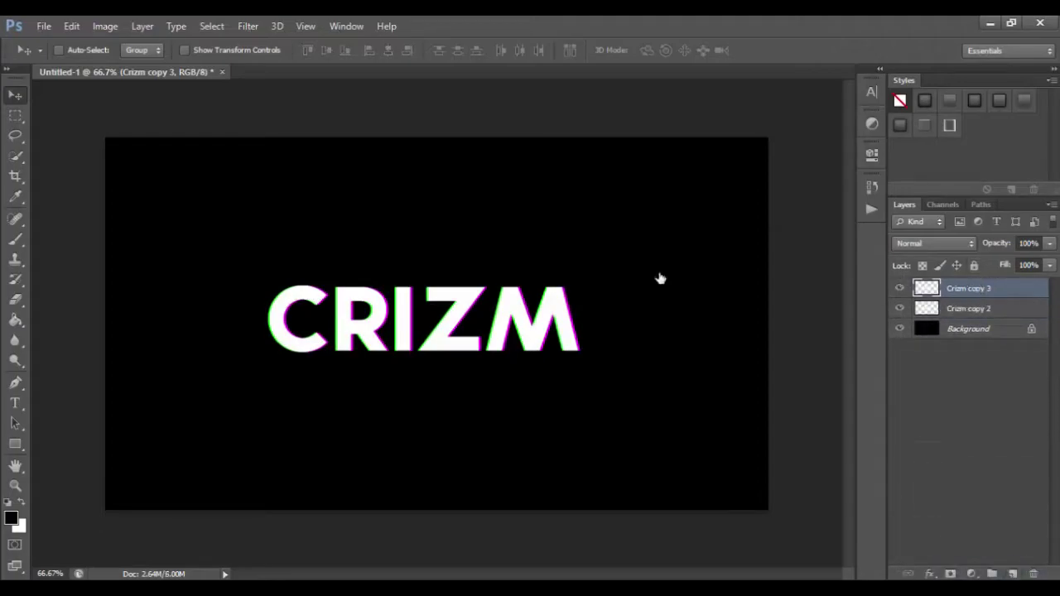
Step: Marquee six new thin horizontal strips across the CRIZM letters on the copy
key("m")
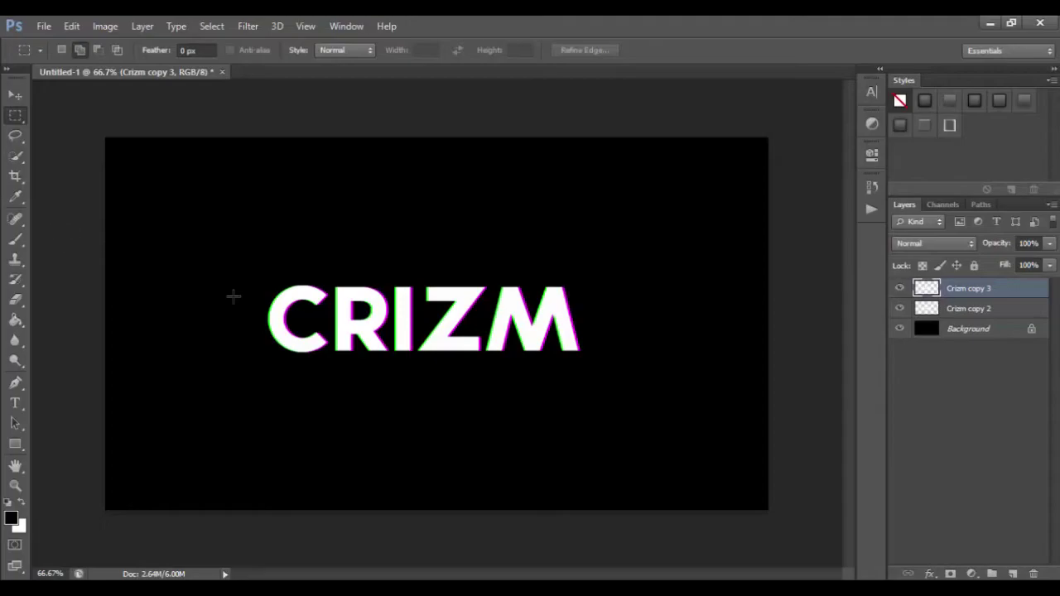
left_click_drag(221, 294, 428, 300)
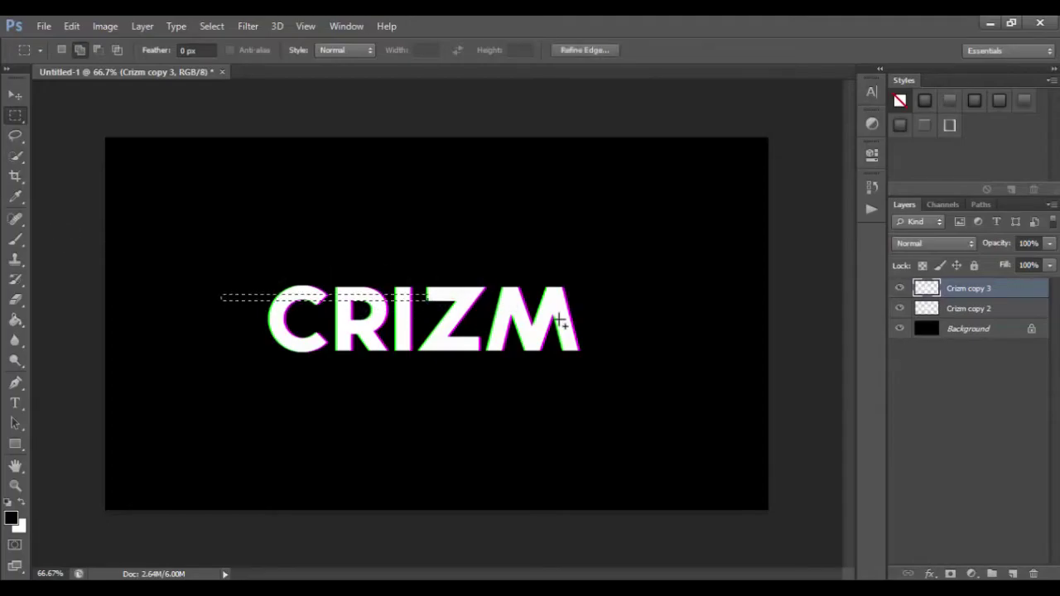
left_click_drag(613, 333, 400, 335)
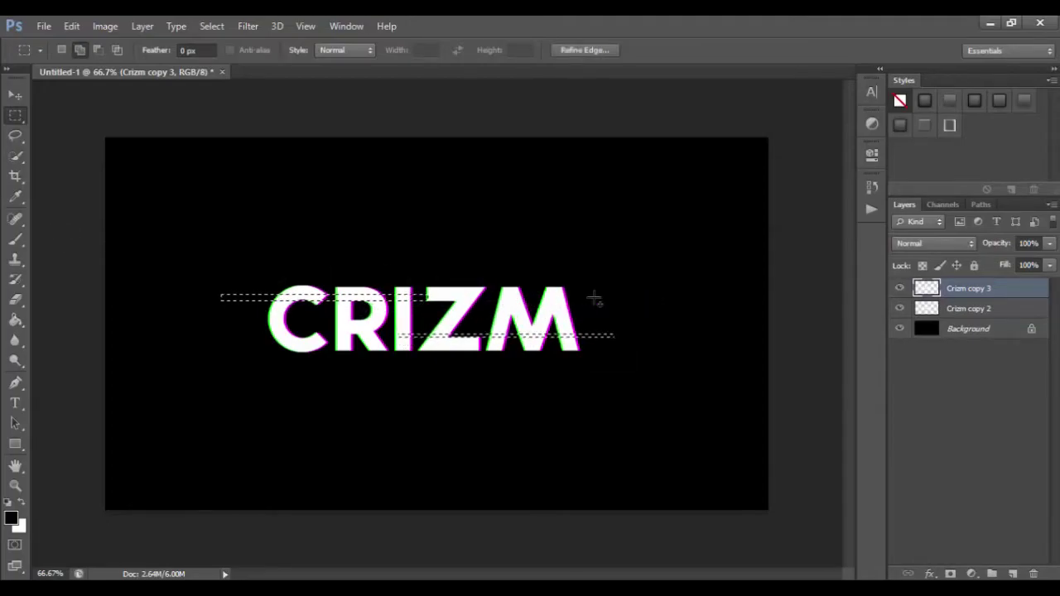
left_click_drag(622, 295, 474, 300)
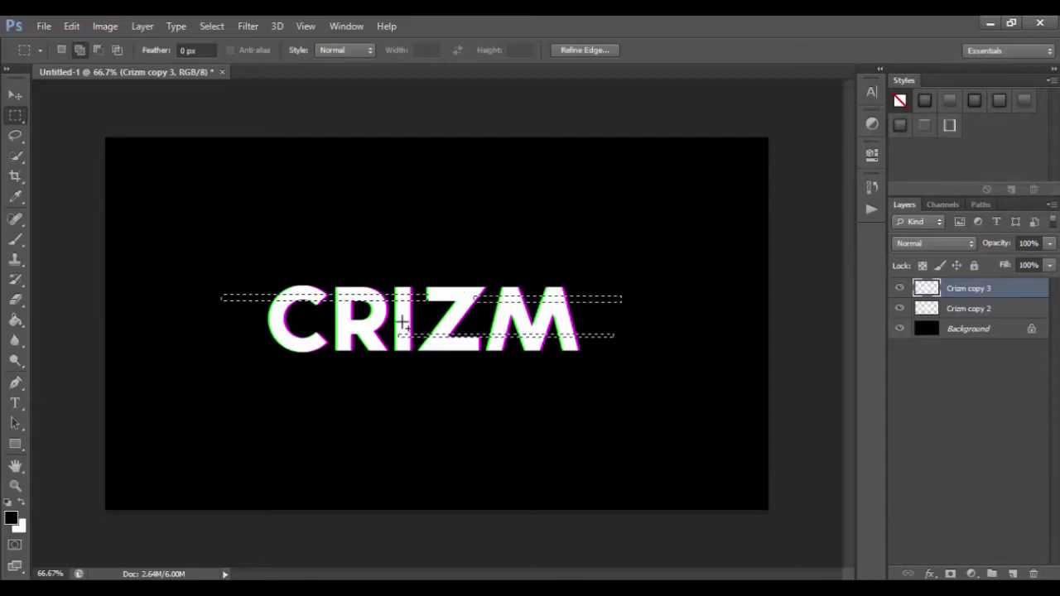
left_click_drag(373, 317, 578, 320)
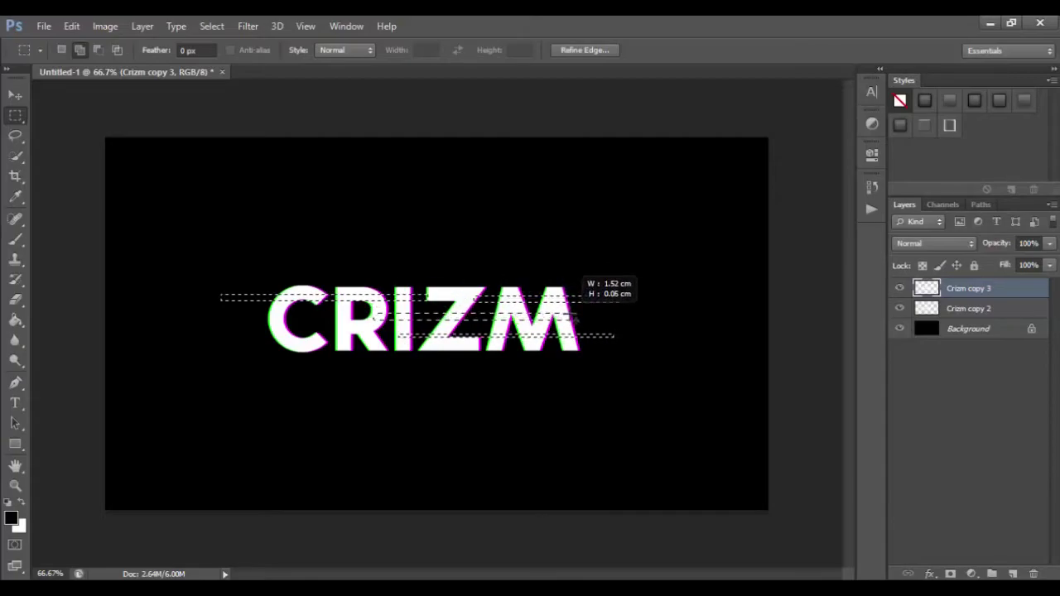
left_click_drag(240, 330, 383, 337)
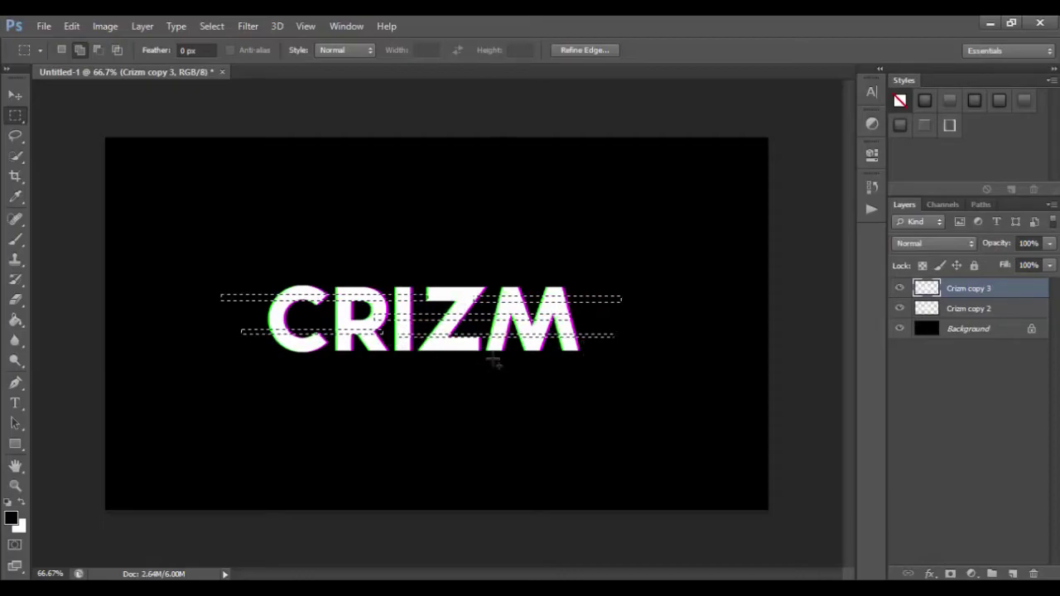
left_click_drag(516, 346, 419, 348)
left_click(15, 97)
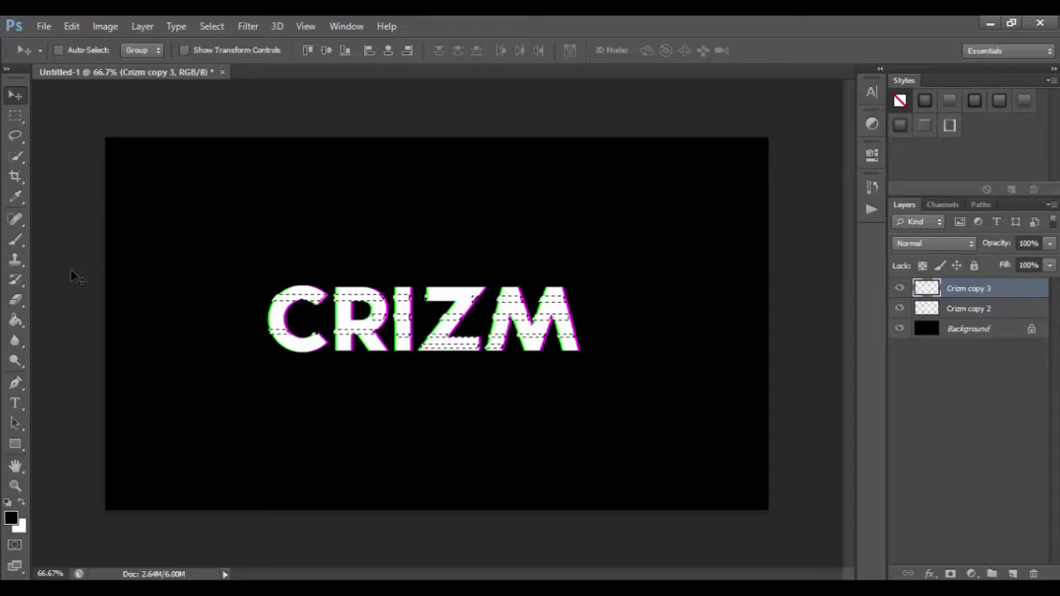
Step: Step back two history states and deselect, leaving the sliced, RGB-split CRIZM text clean
key("ctrl+d")
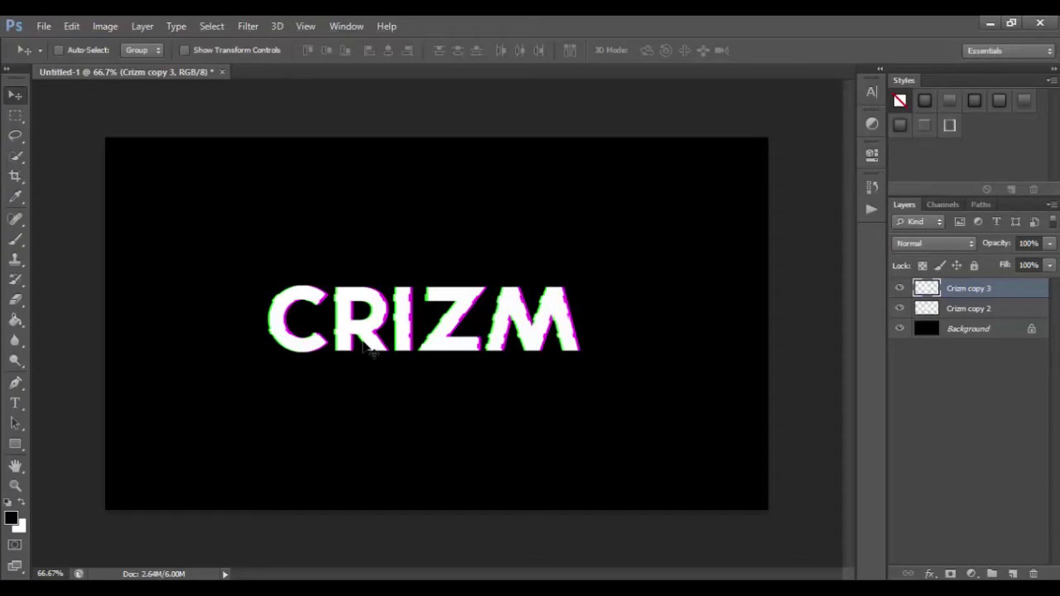
key("ctrl+z")
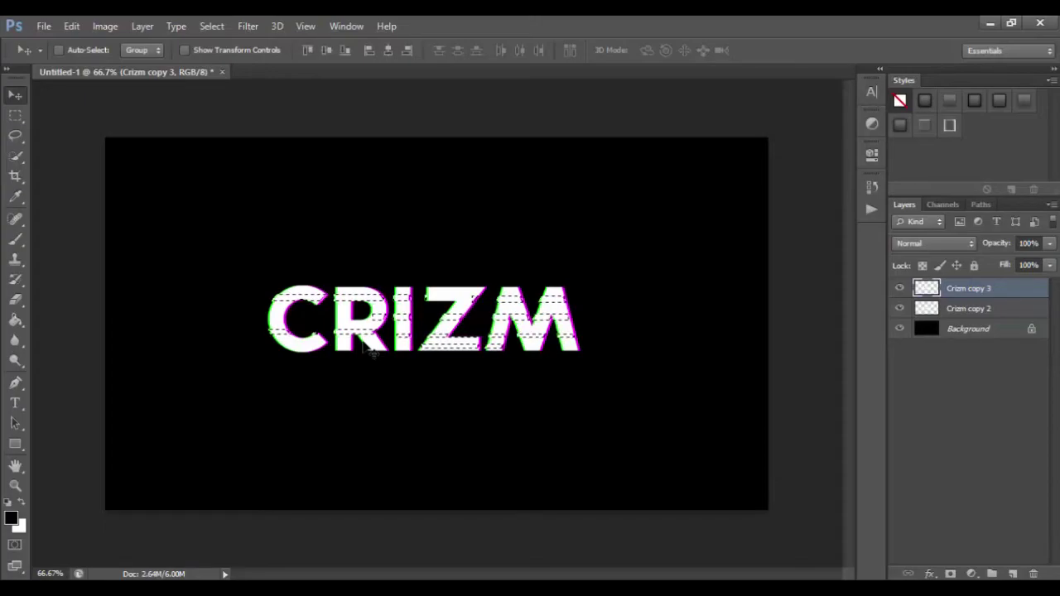
key("ctrl+d")
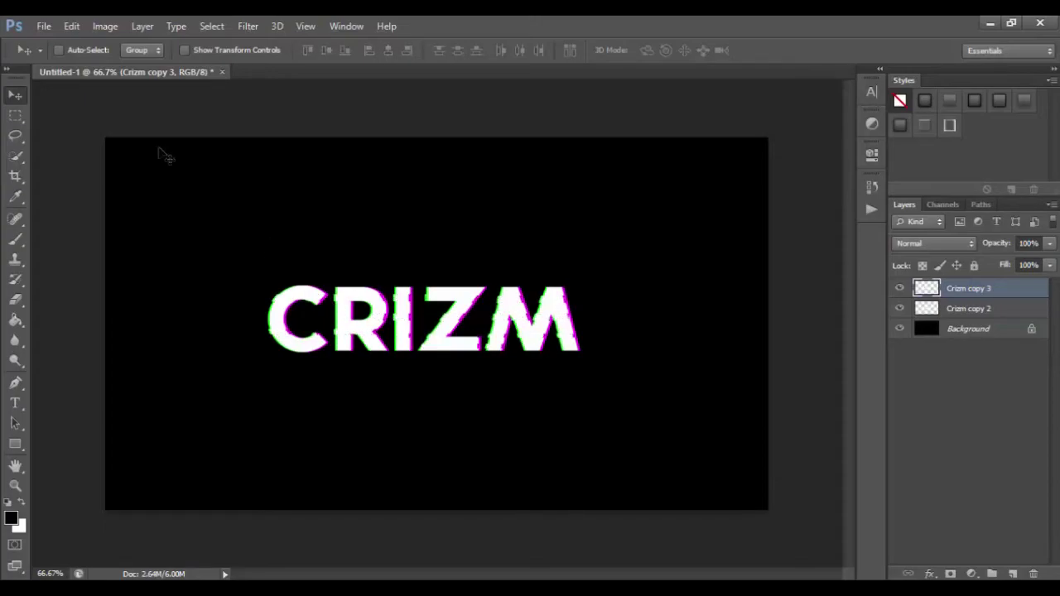
left_click(74, 26)
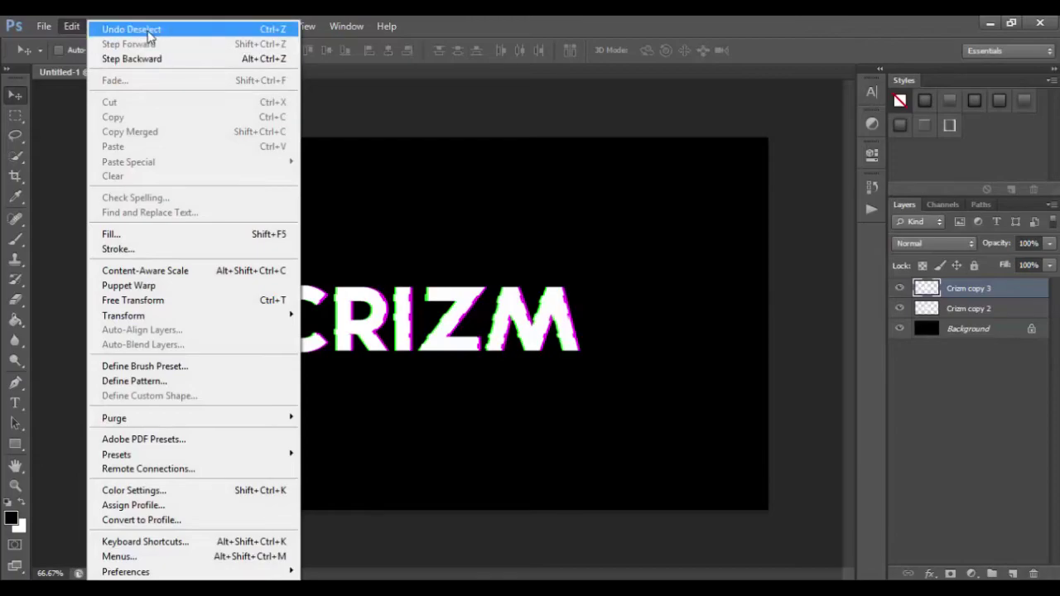
left_click(145, 30)
left_click(73, 25)
left_click(153, 64)
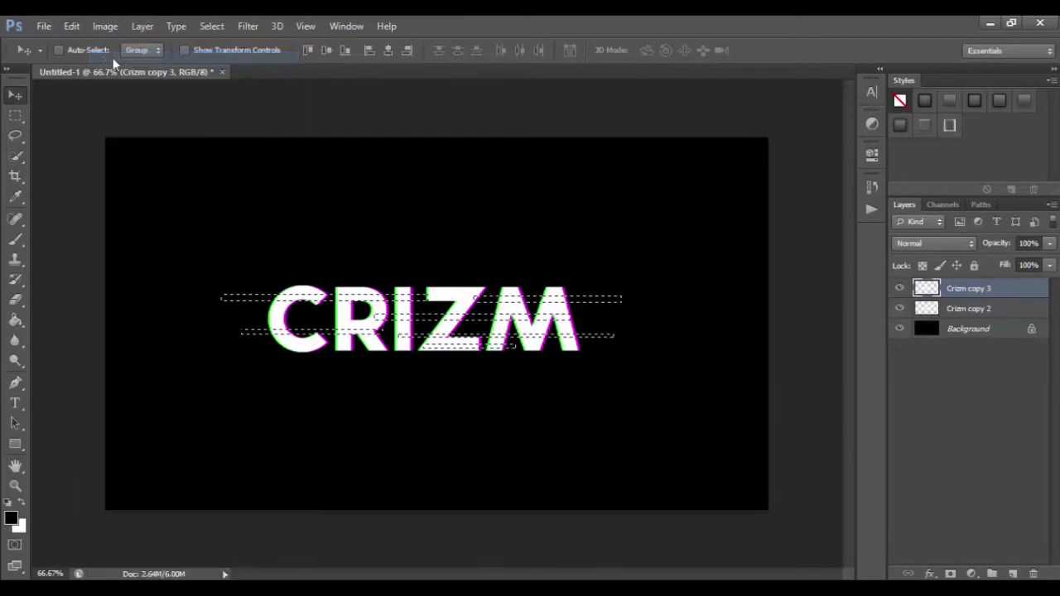
left_click(71, 26)
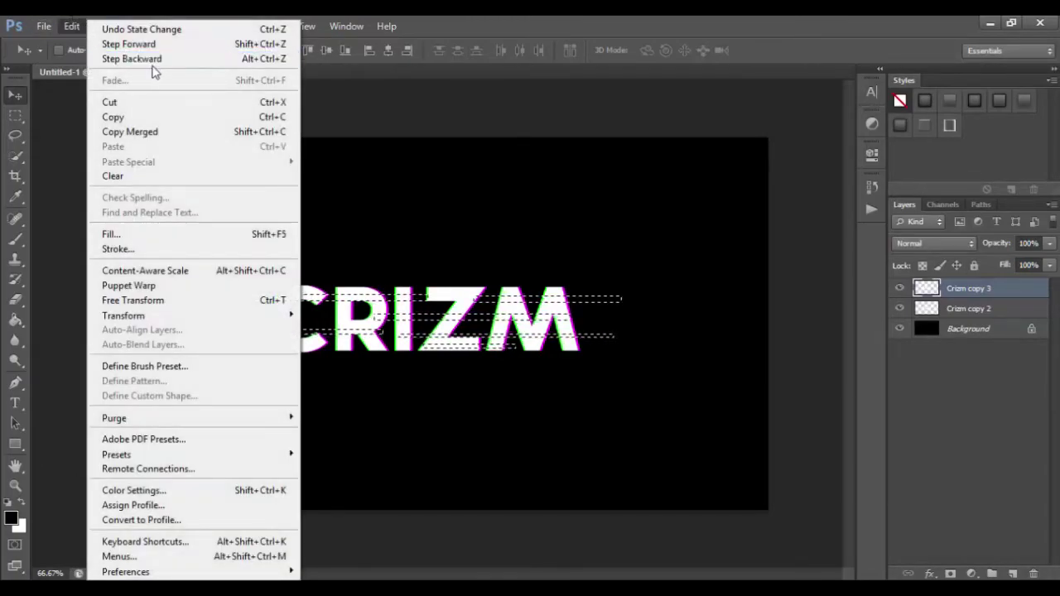
left_click(153, 64)
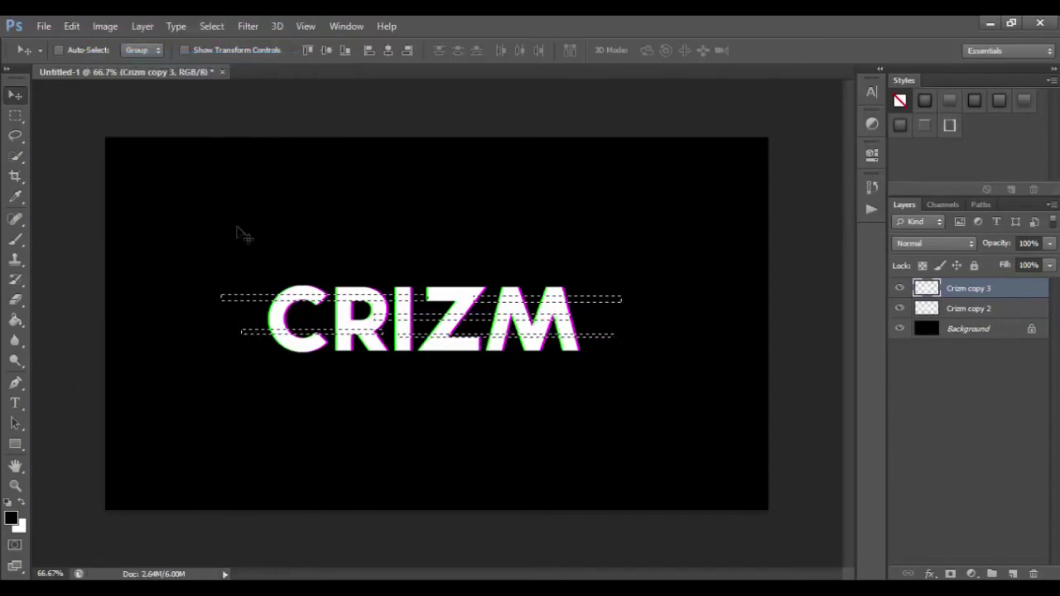
key("ctrl+d")
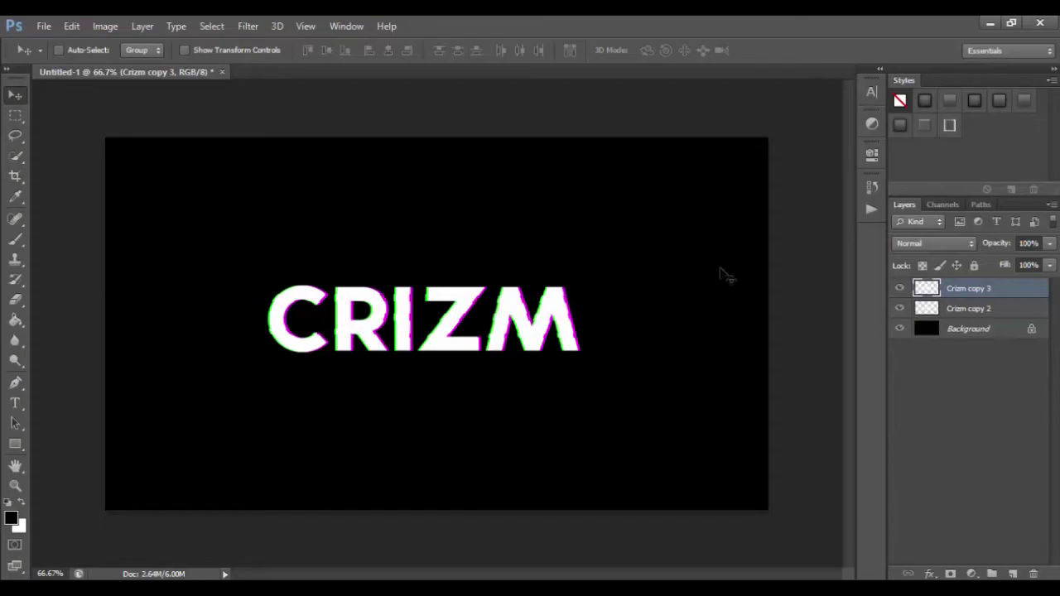
Step: Merge Crizm copy 2 and Crizm copy 3, then duplicate the result as Crizm copy 4
left_click(992, 310, "ctrl")
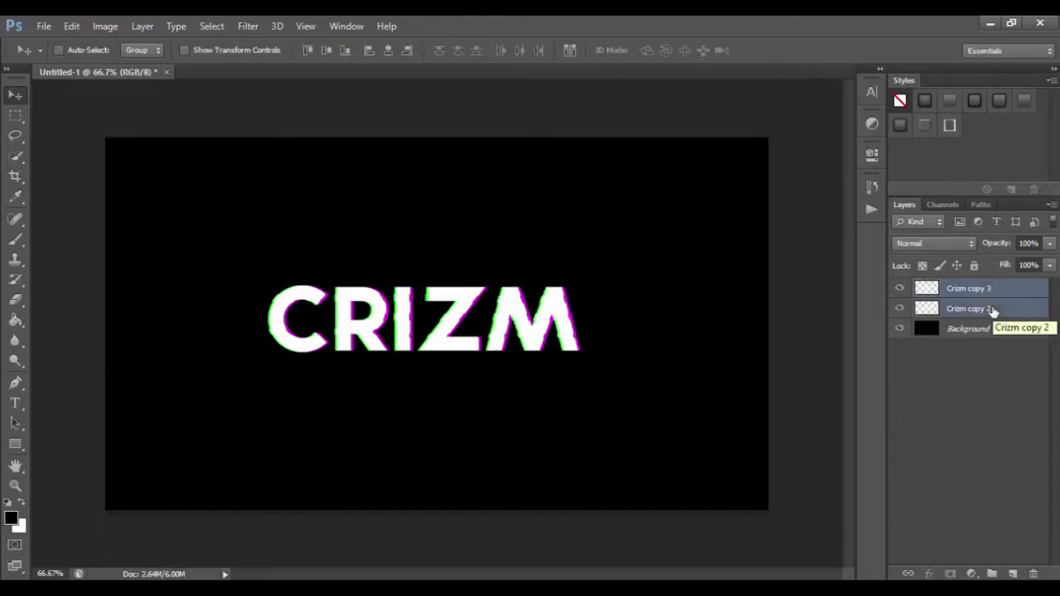
key("ctrl+e")
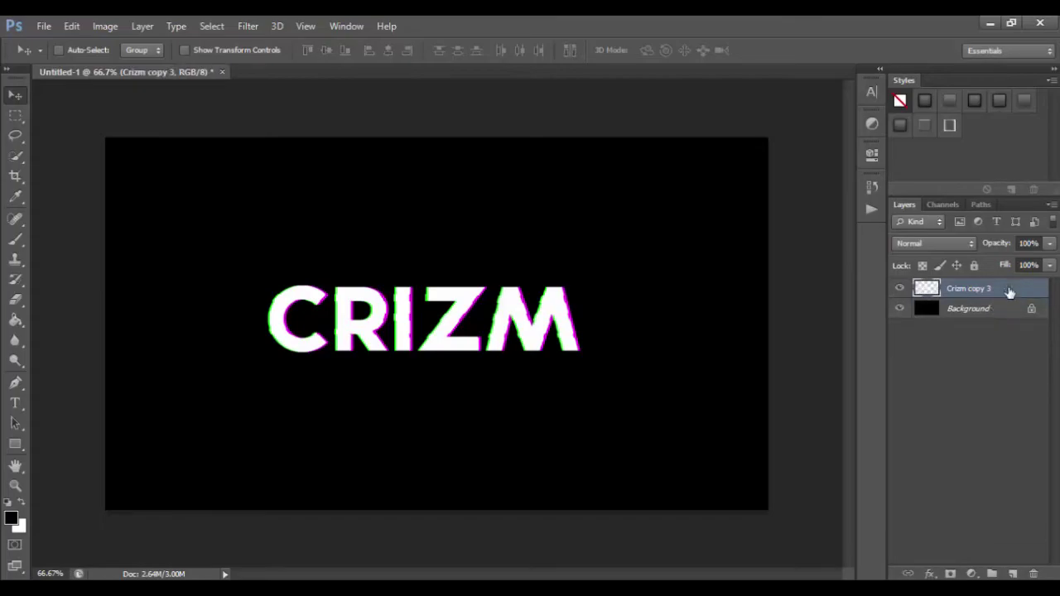
key("ctrl+j")
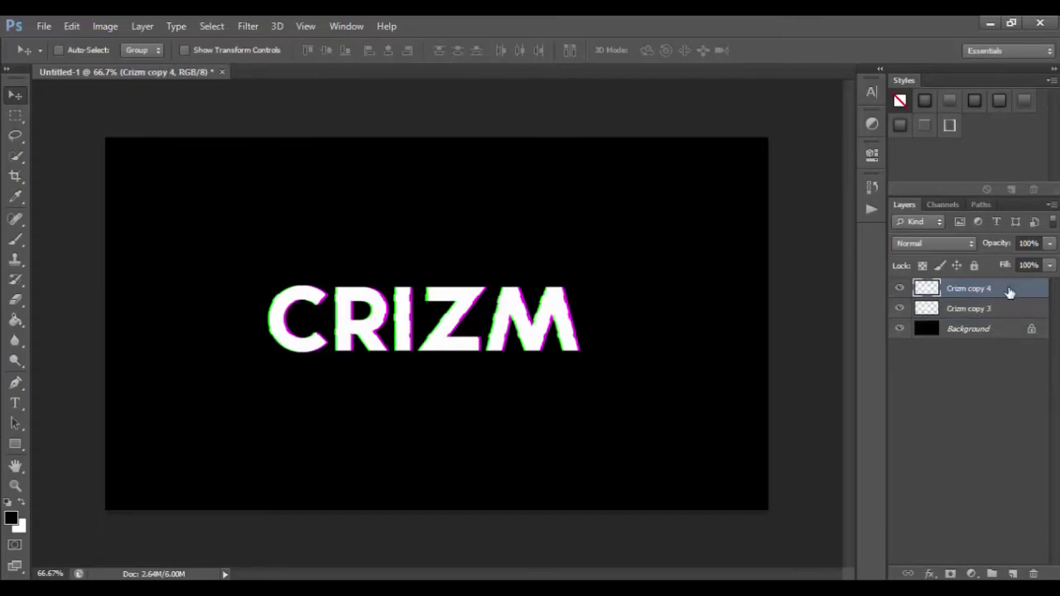
Step: Marquee-select thin horizontal strips across the tops, middles and bottoms of the CRIZM letters
left_click(15, 114)
left_click_drag(639, 302, 492, 310)
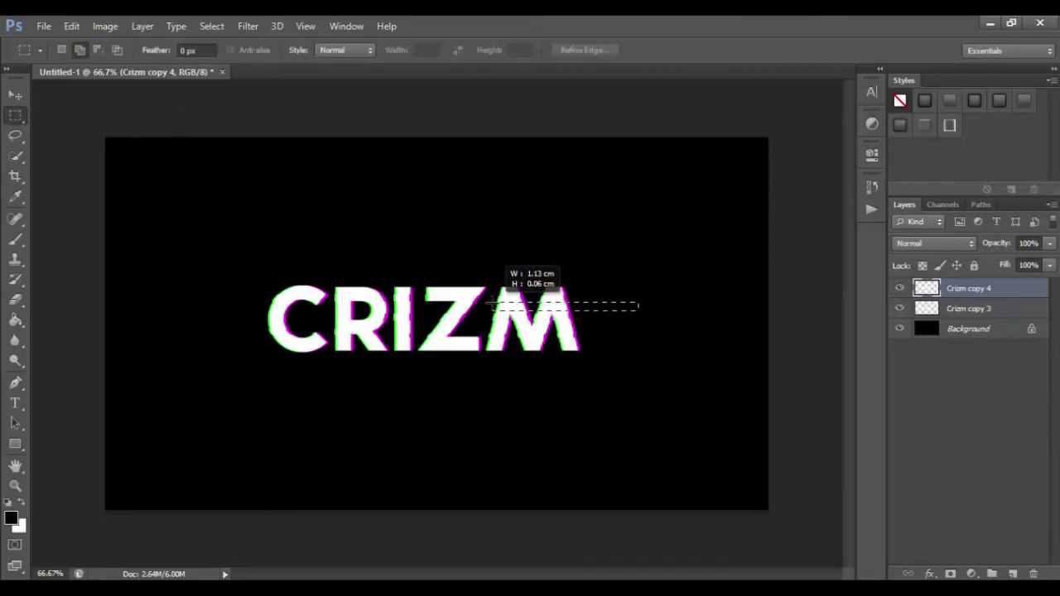
left_click_drag(257, 310, 377, 317)
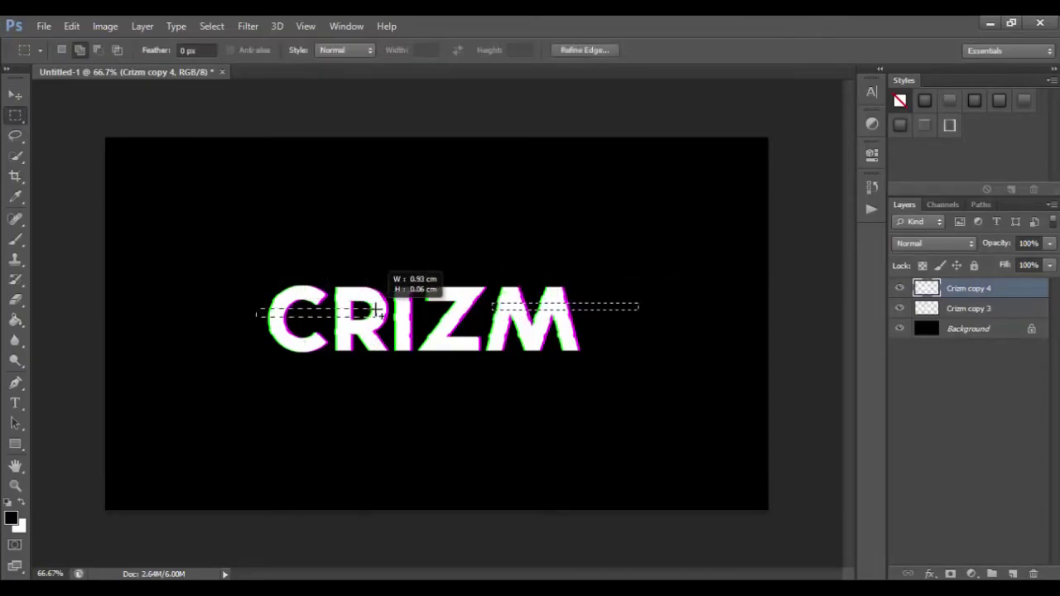
left_click_drag(602, 327, 443, 334)
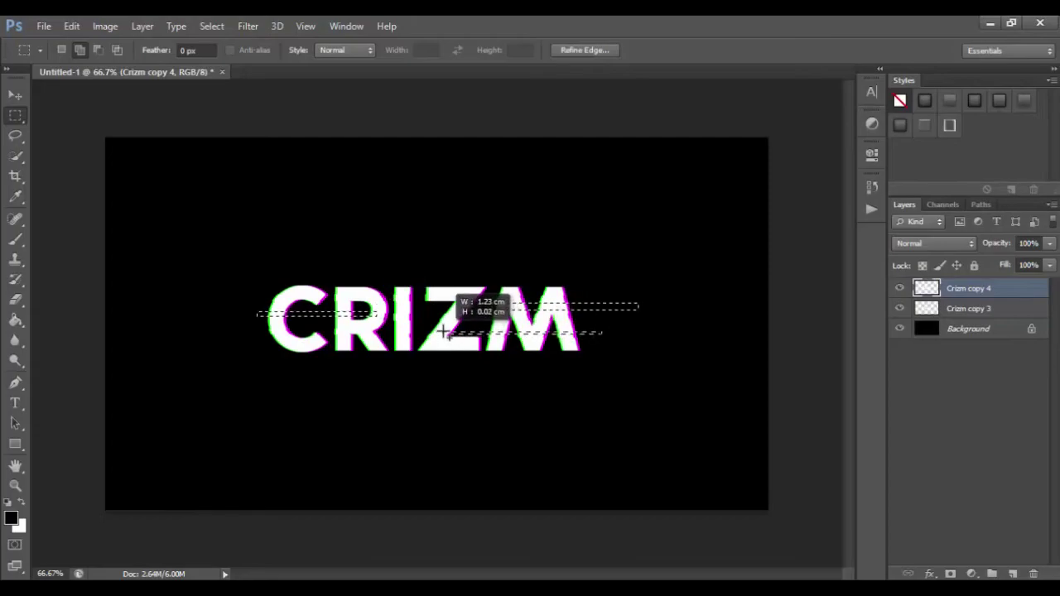
left_click_drag(381, 286, 498, 293)
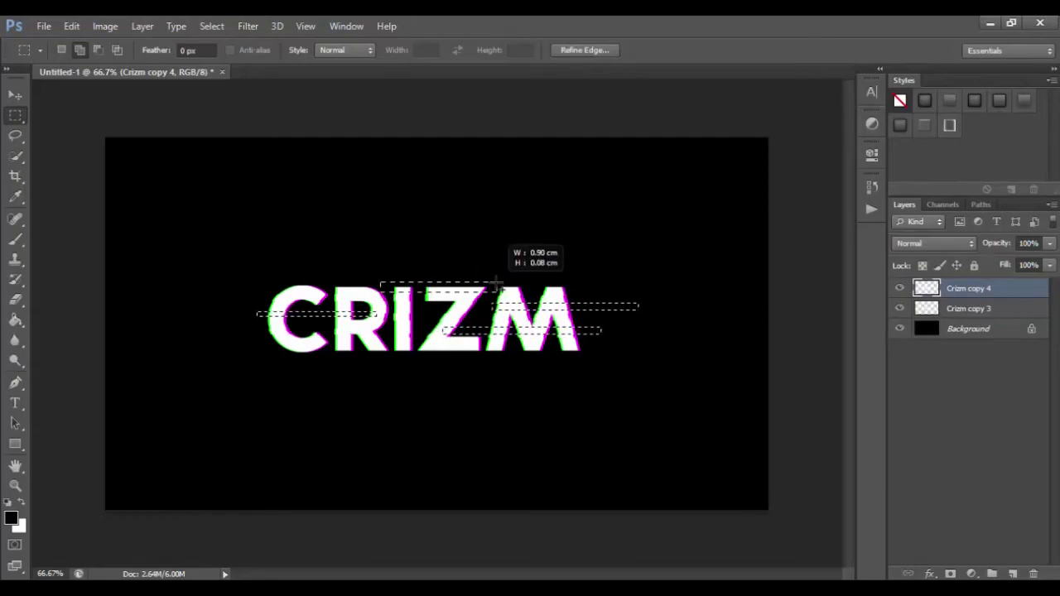
mouse_move(246, 339)
left_mouse_down()
mouse_move(478, 347)
mouse_move(390, 343)
left_mouse_up()
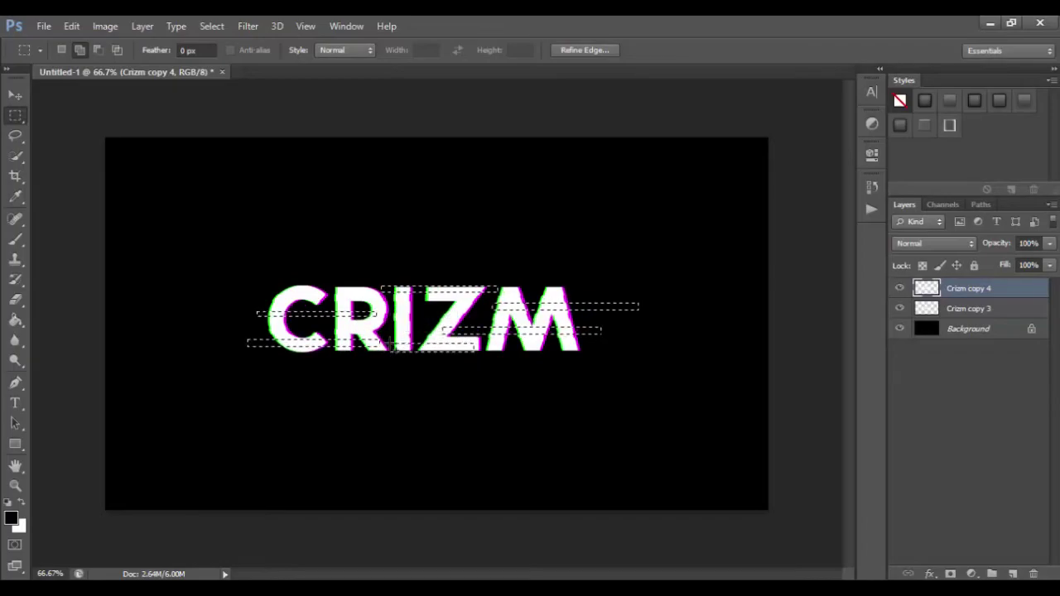
left_click_drag(244, 288, 382, 295)
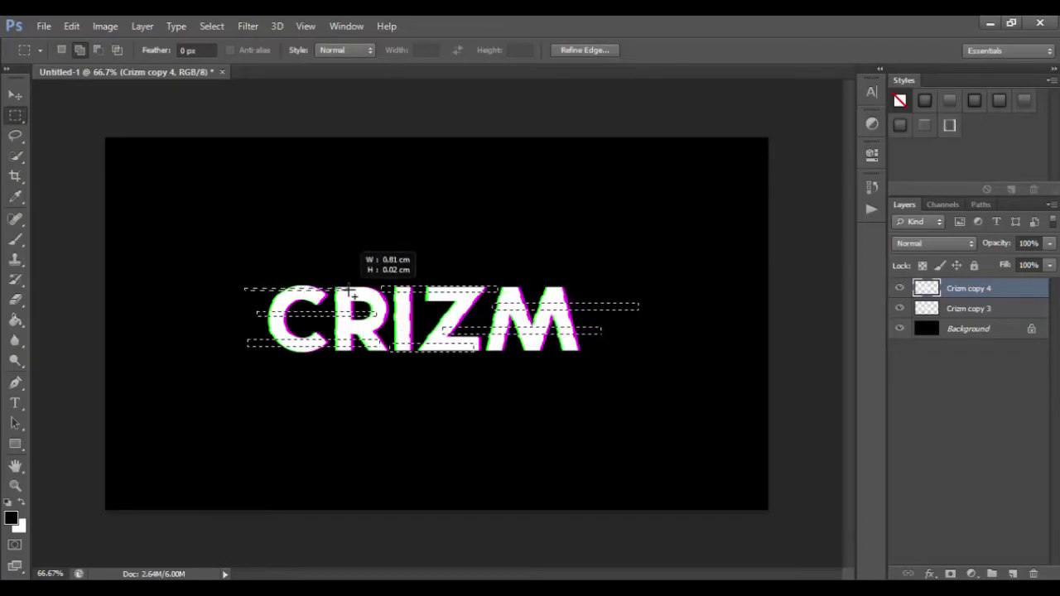
Step: Nudge the selected strips of Crizm copy 4 right, then deselect to leave offset slices
left_click(23, 96)
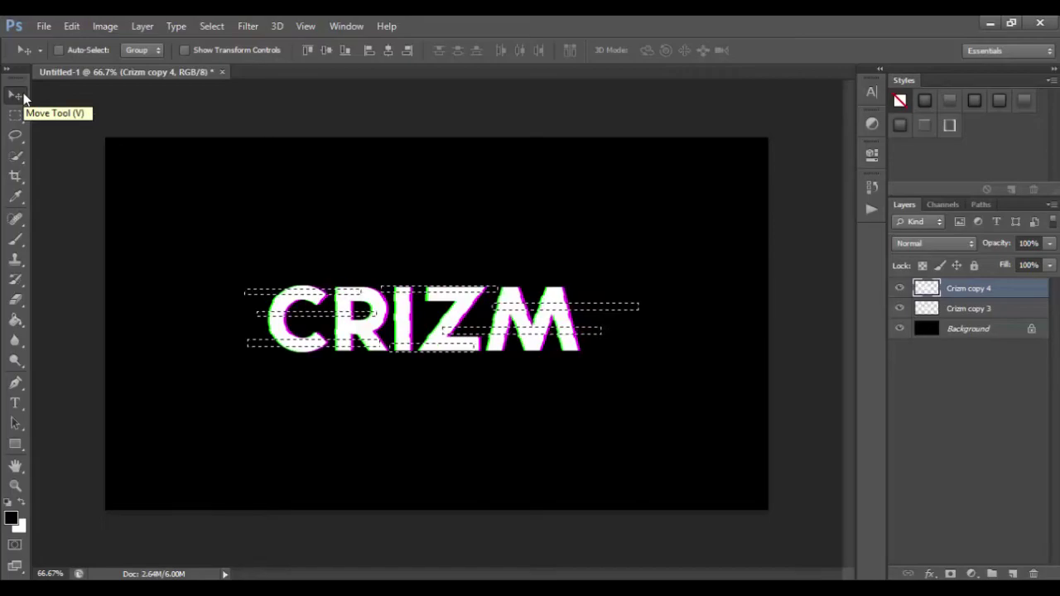
key("Right")
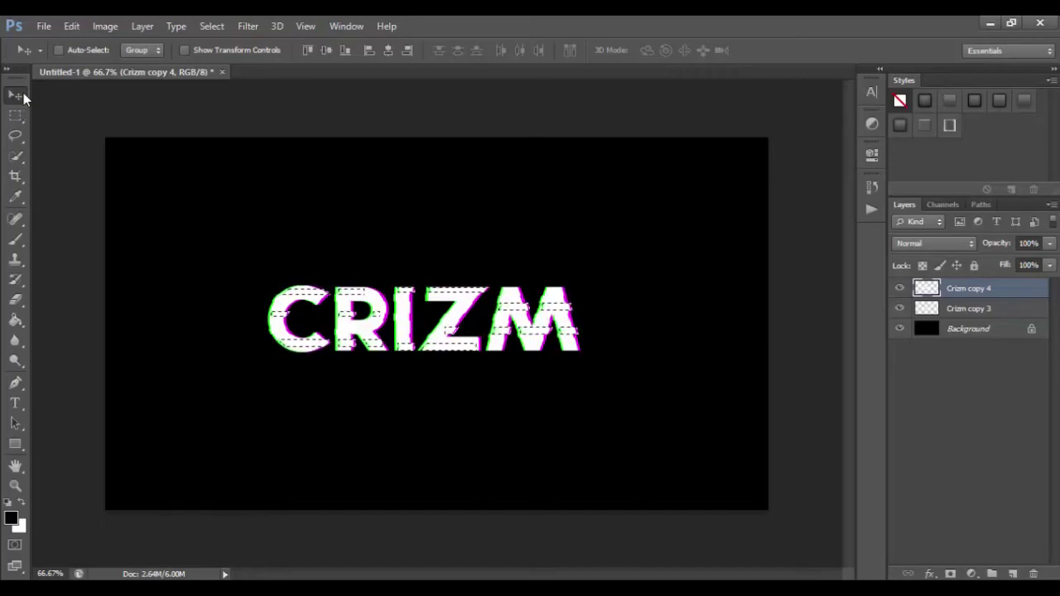
key("ctrl+d")
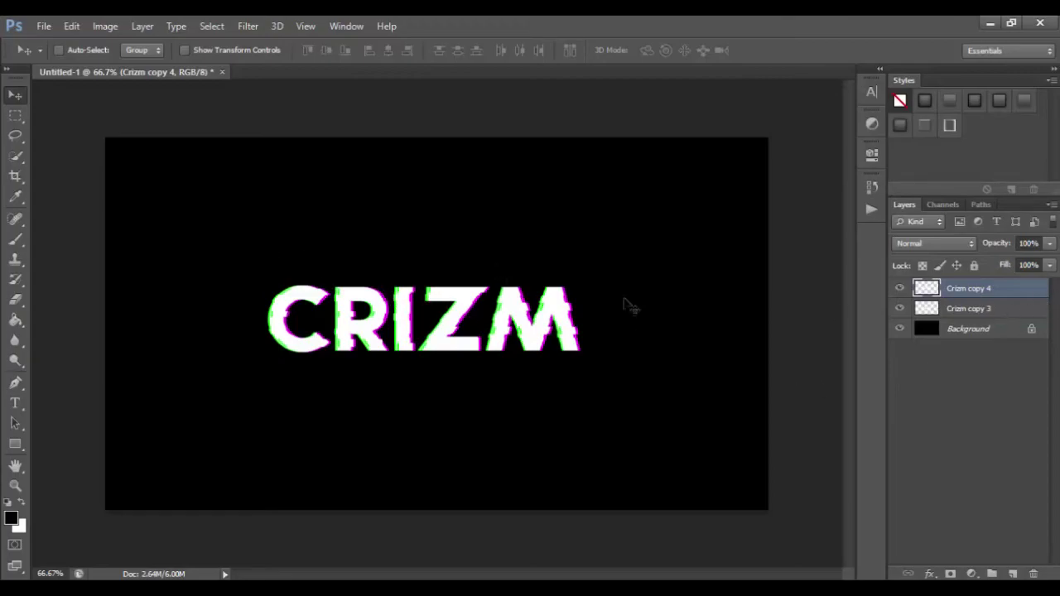
Step: Merge Crizm copy 3 into Crizm copy 4 and shift the glitched text slightly right
left_click(1004, 306, "shift")
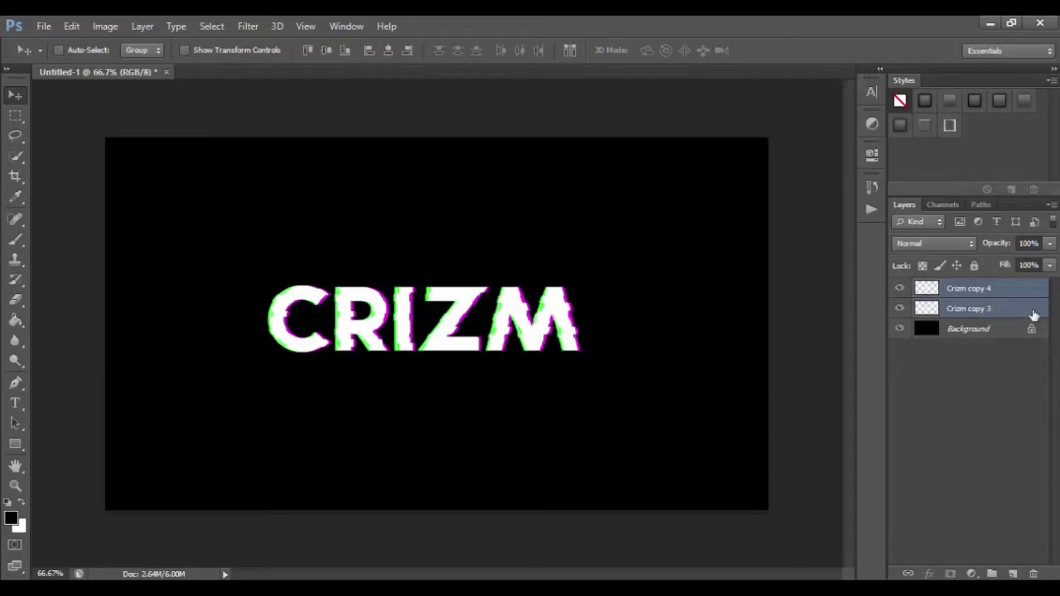
key("ctrl+e")
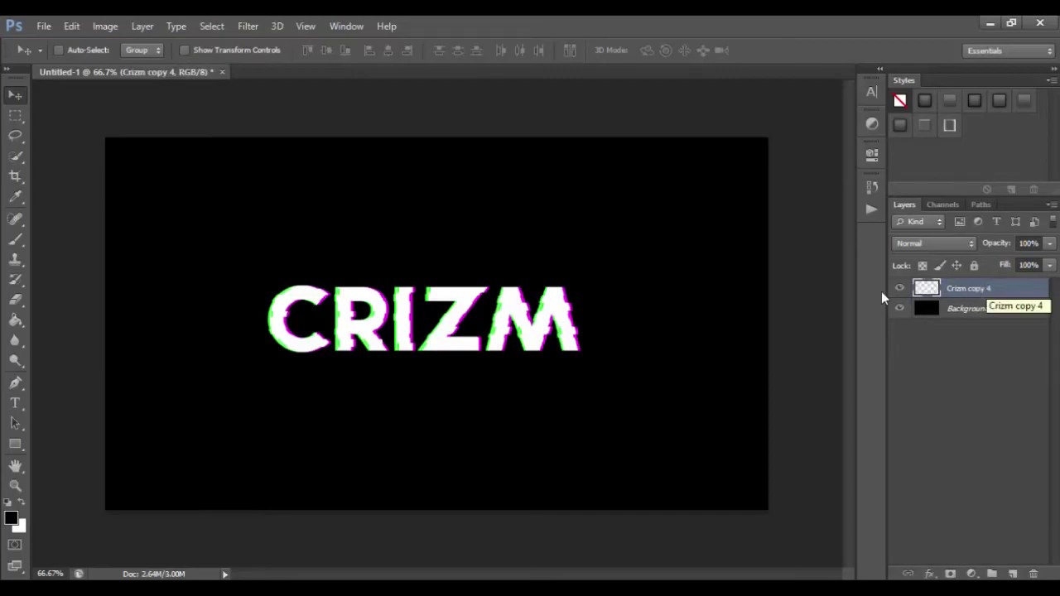
left_click_drag(458, 315, 471, 343)
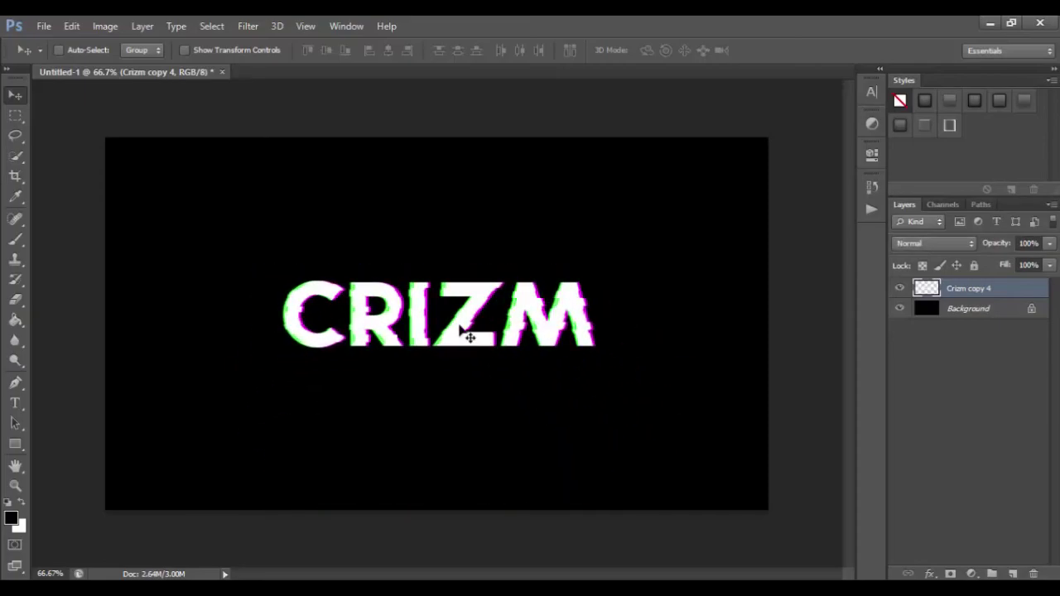
left_click_drag(470, 343, 486, 299)
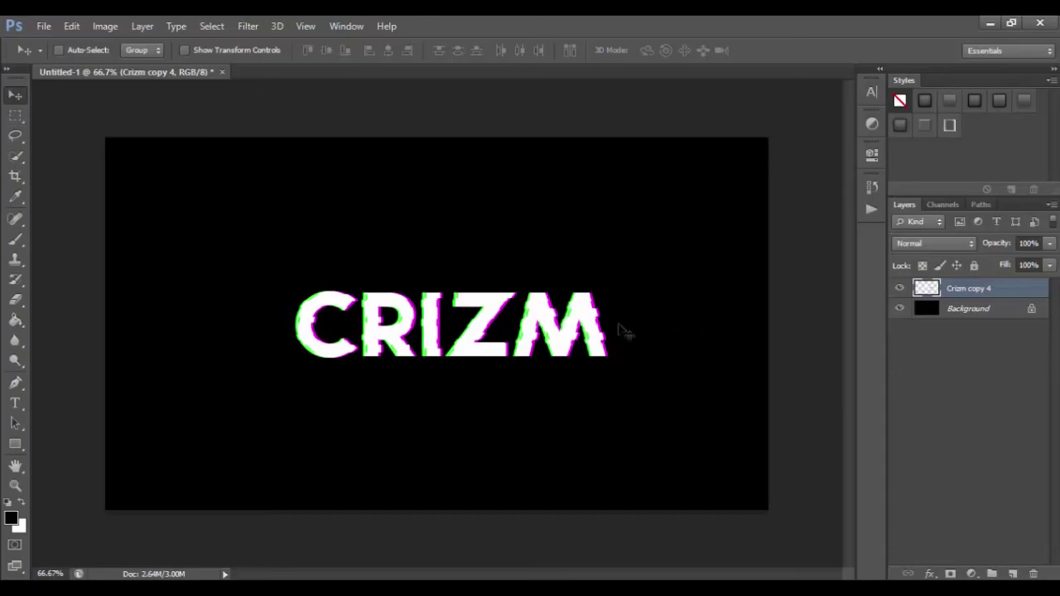
left_click(16, 115)
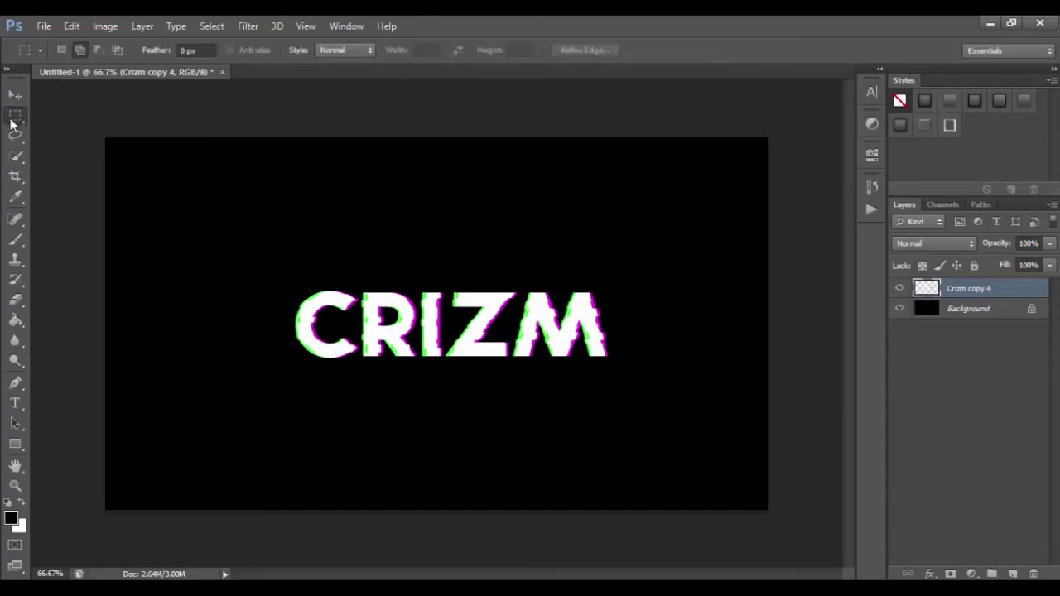
right_click(13, 120)
left_click(91, 124)
mouse_move(222, 208)
left_mouse_down()
mouse_move(397, 343)
mouse_move(542, 343)
left_mouse_up()
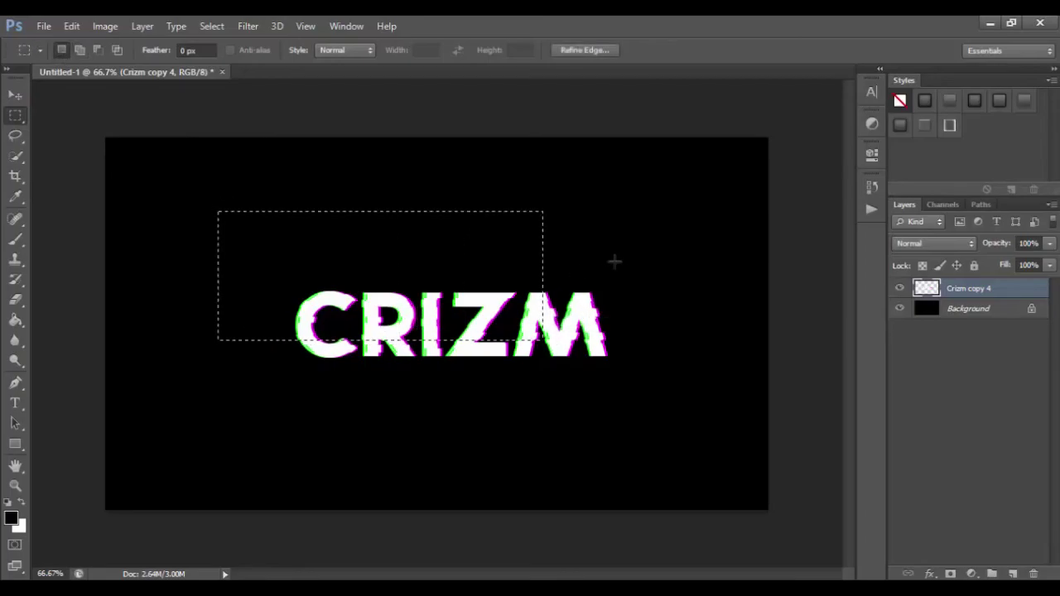
left_click(549, 374)
mouse_move(403, 291)
left_mouse_down()
mouse_move(596, 291)
mouse_move(515, 285)
left_mouse_up()
left_click_drag(397, 265, 377, 260)
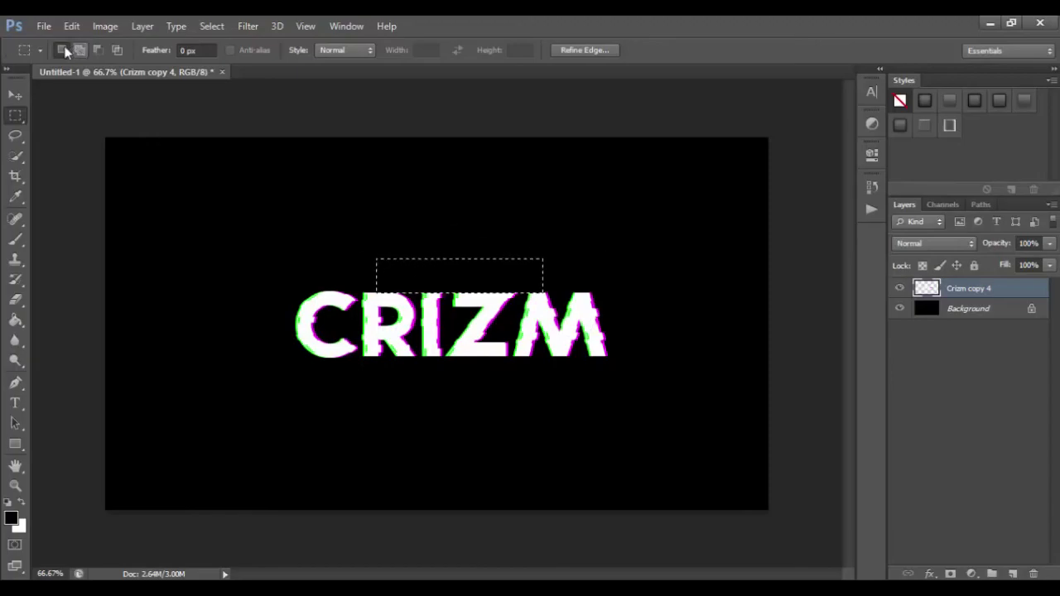
right_click(485, 287)
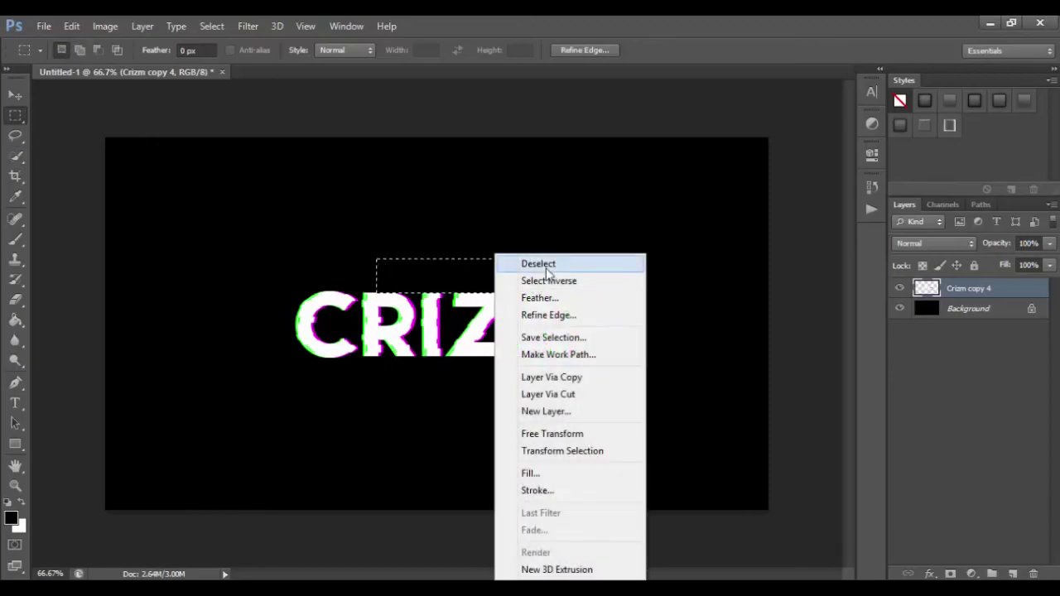
left_click(514, 259)
left_click(15, 94)
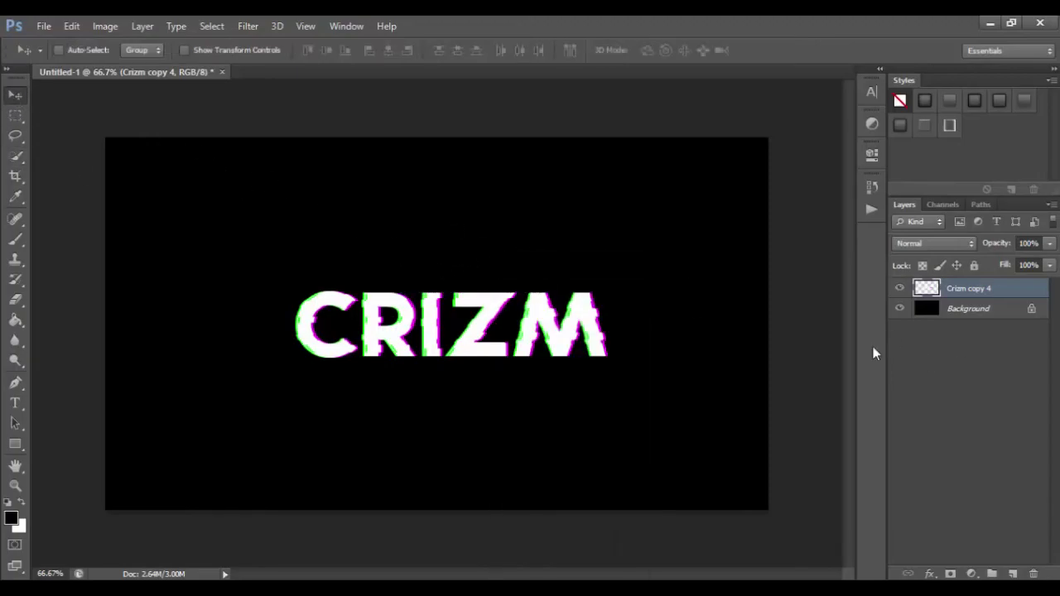